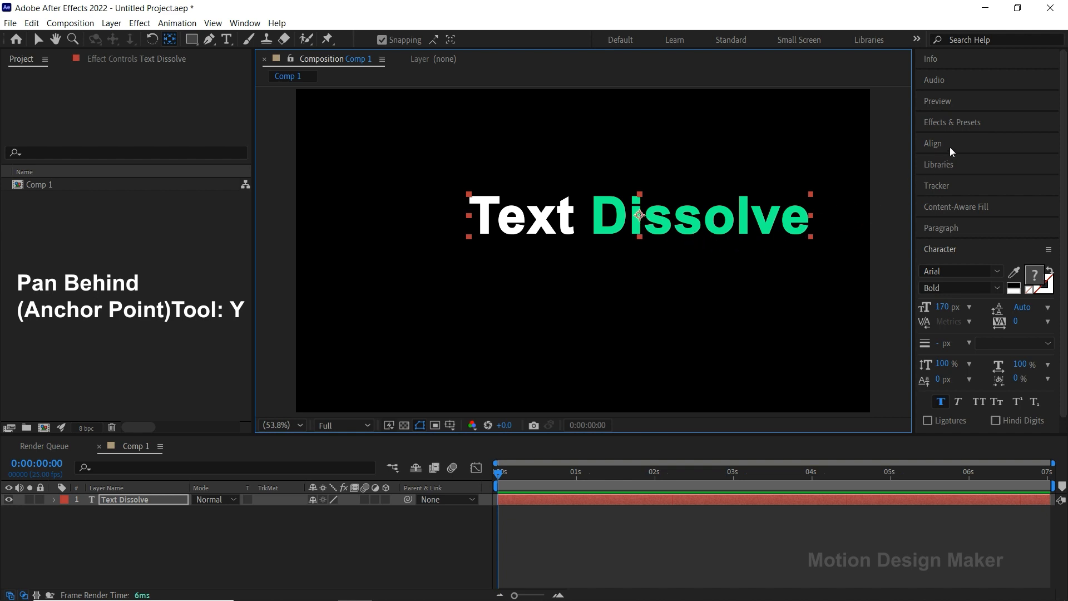
Step: Centre the Text Dissolve layer horizontally and vertically in the composition
left_click(953, 149)
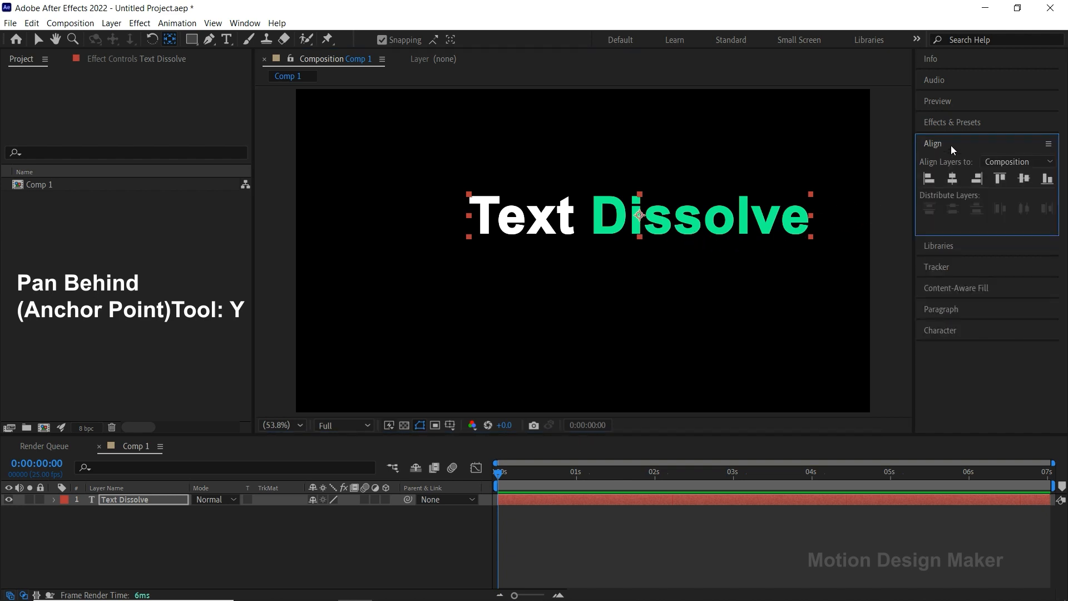
left_click(953, 178)
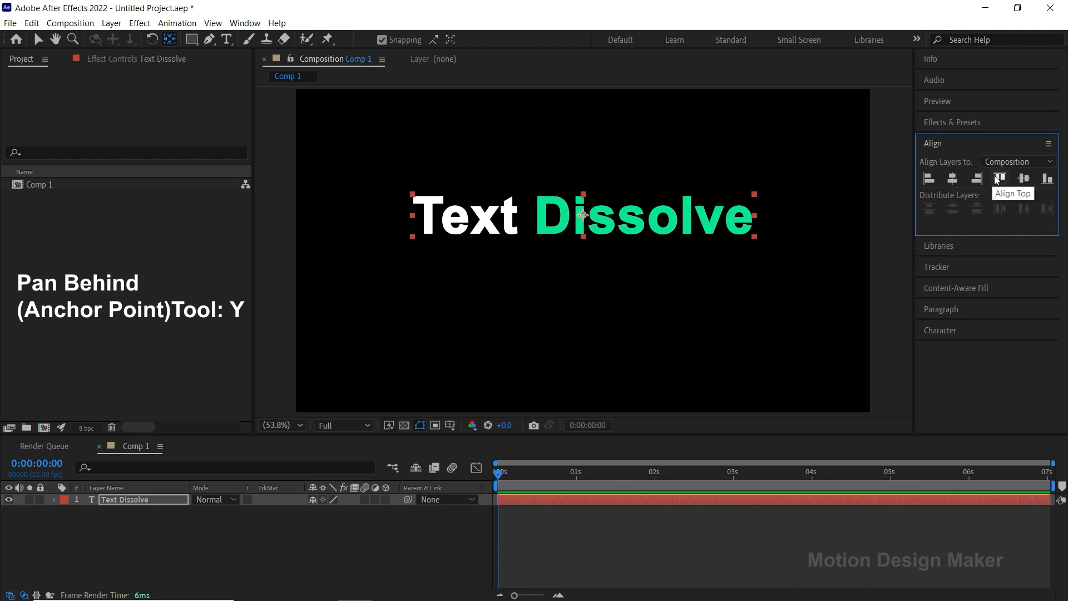
left_click(1026, 178)
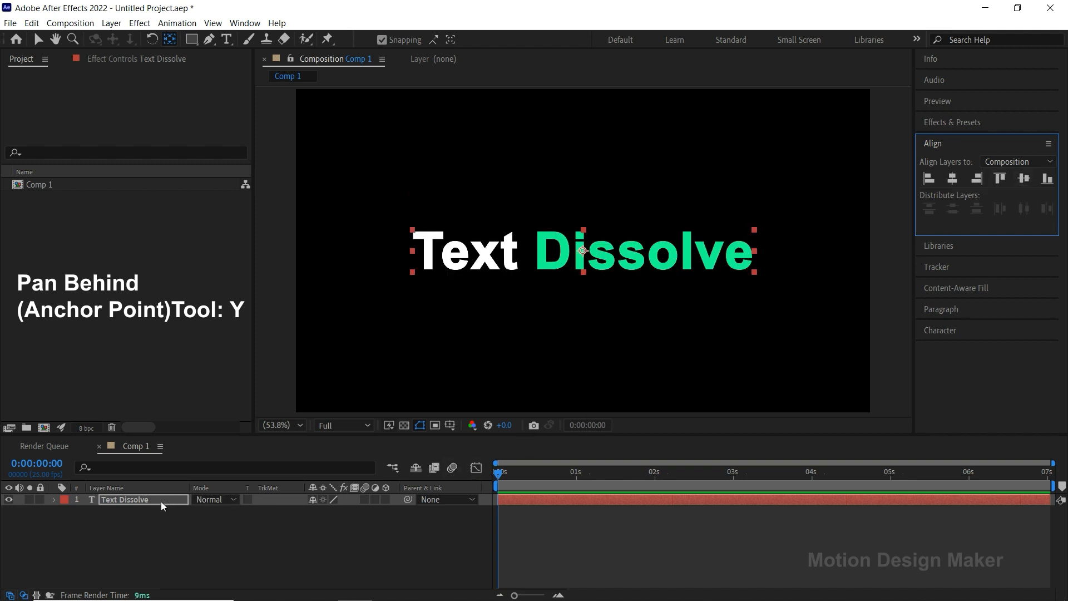
Step: Duplicate the Text Dissolve layer and rename the copy Text Particles
left_click(161, 502)
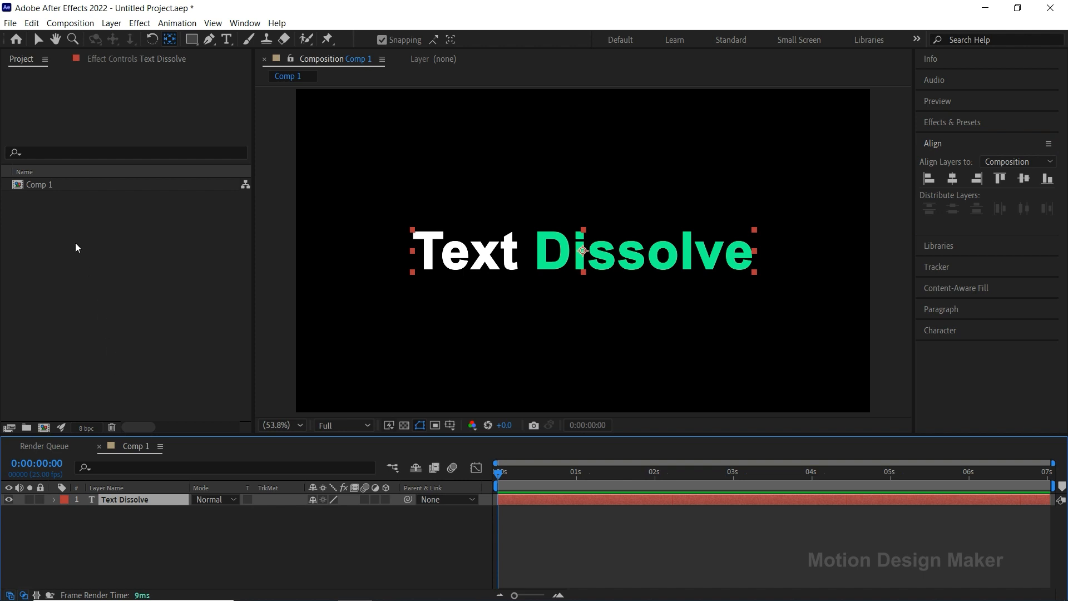
left_click(32, 23)
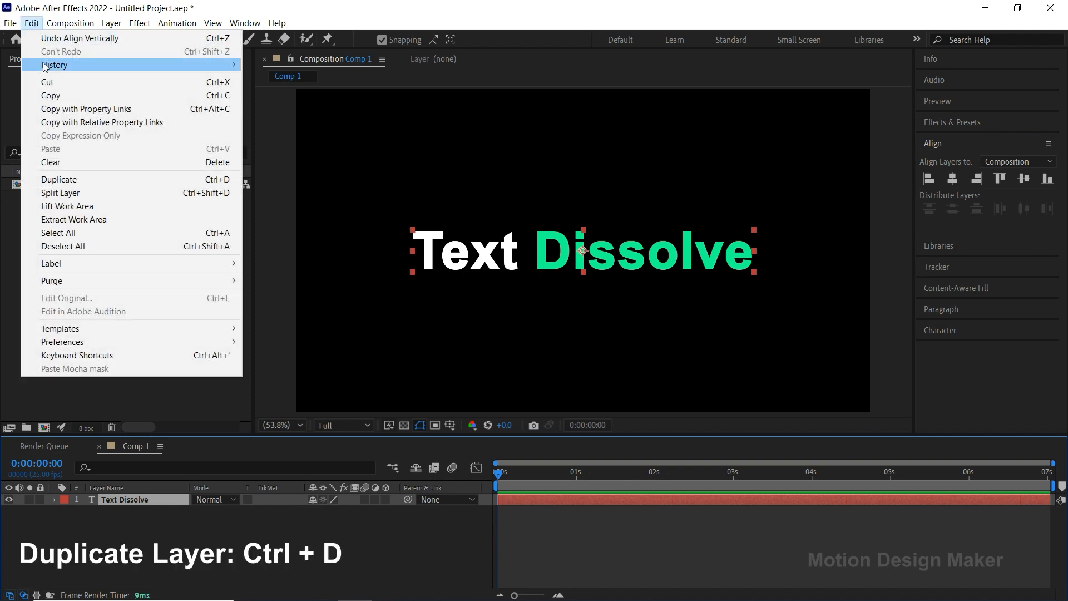
left_click(95, 178)
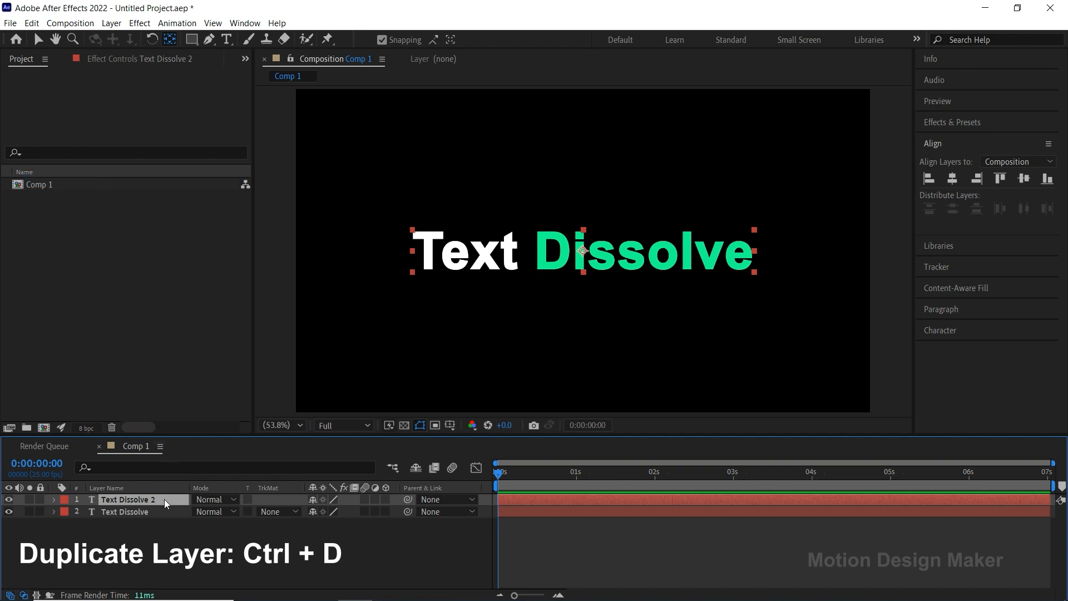
key("Return")
left_click_drag(164, 499, 121, 515)
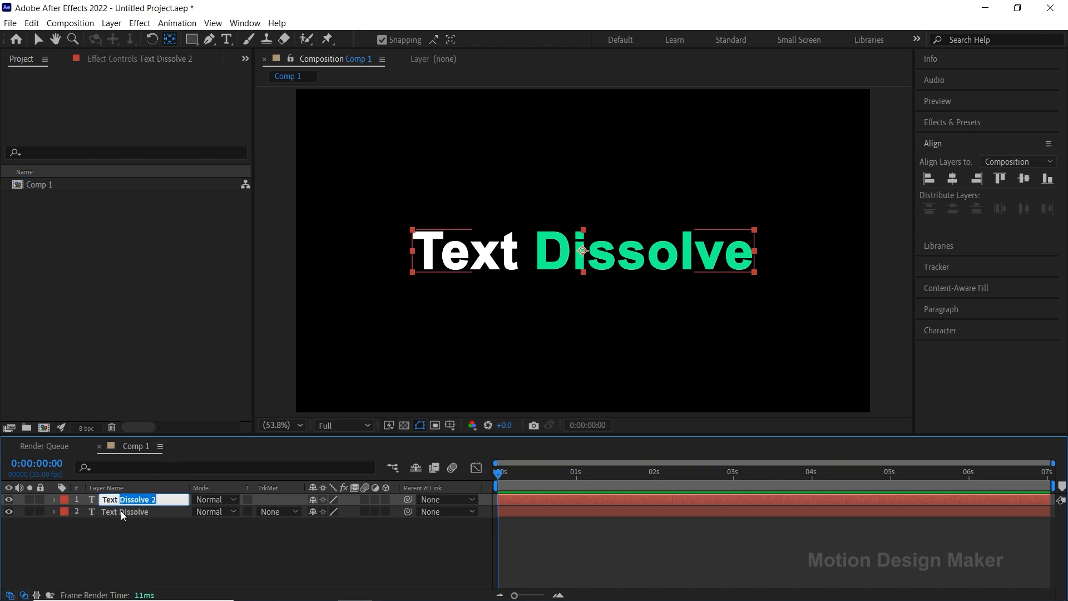
type("Particle")
type("s")
key("Return")
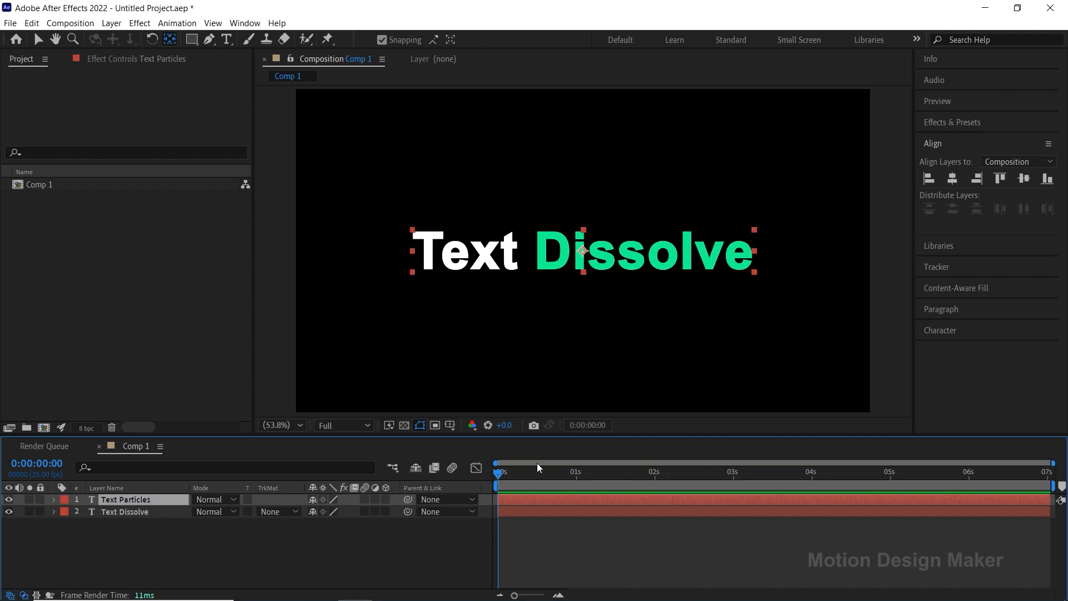
Step: Find the CC Particle Systems II effect and apply it to the Text Particles layer
left_click(961, 123)
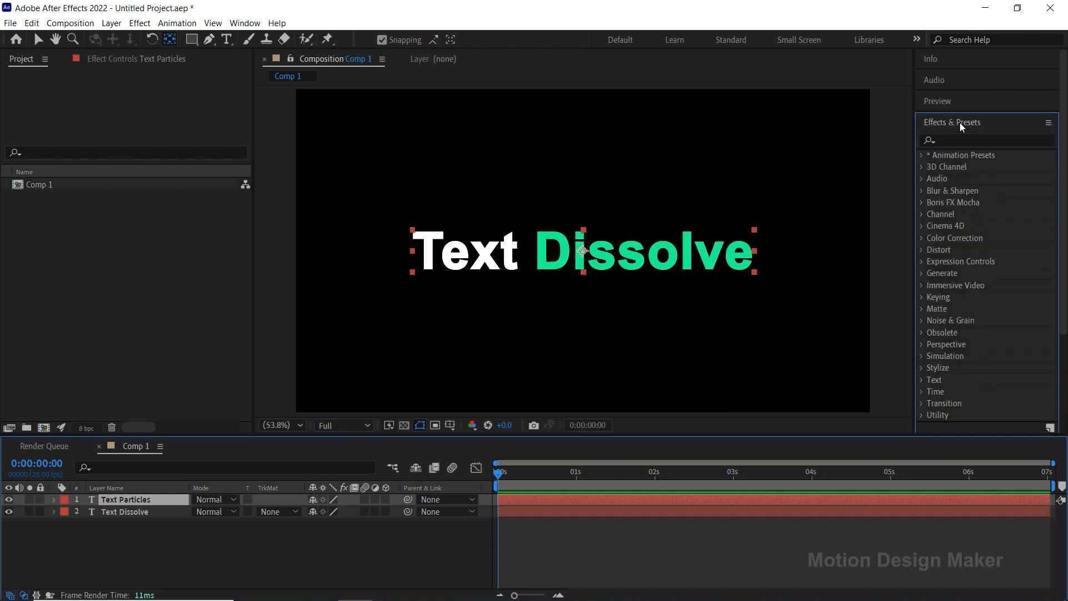
left_click(961, 139)
type("cc")
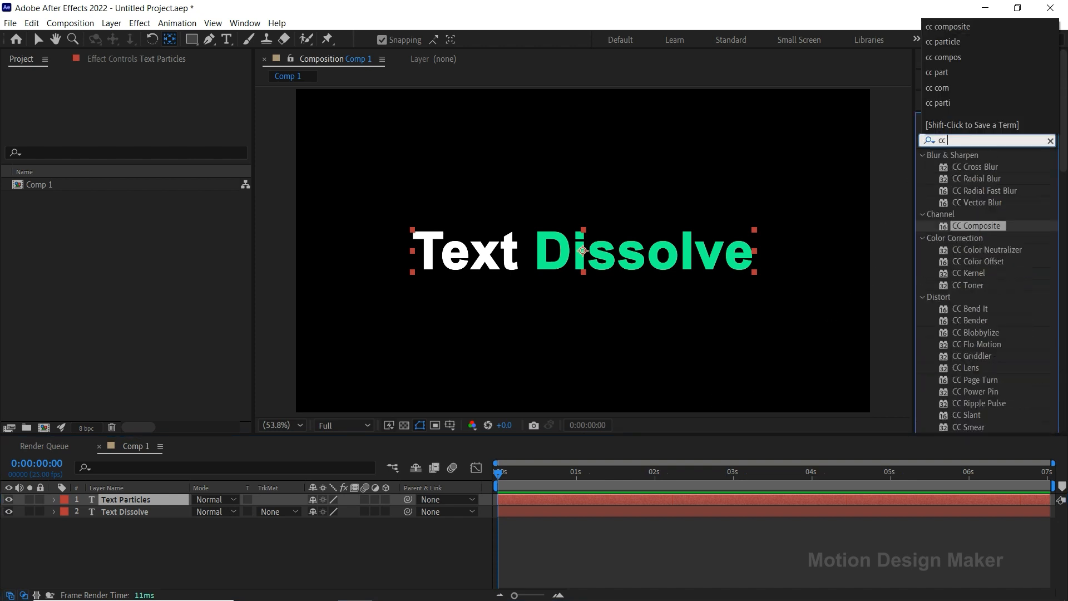
type(" particle")
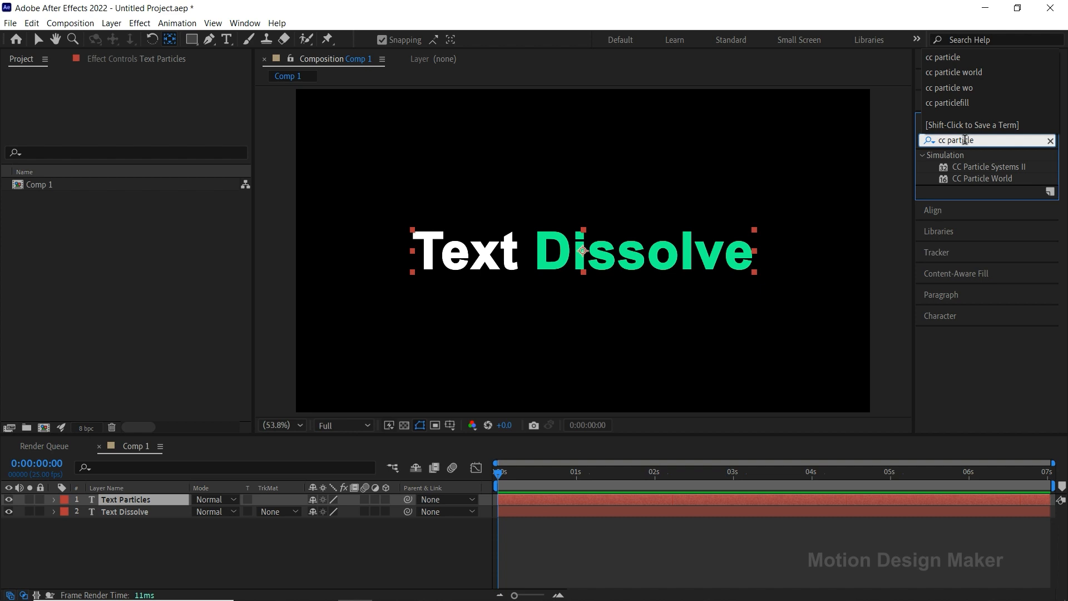
left_click(979, 169)
left_click(980, 170)
left_click_drag(978, 168, 595, 501)
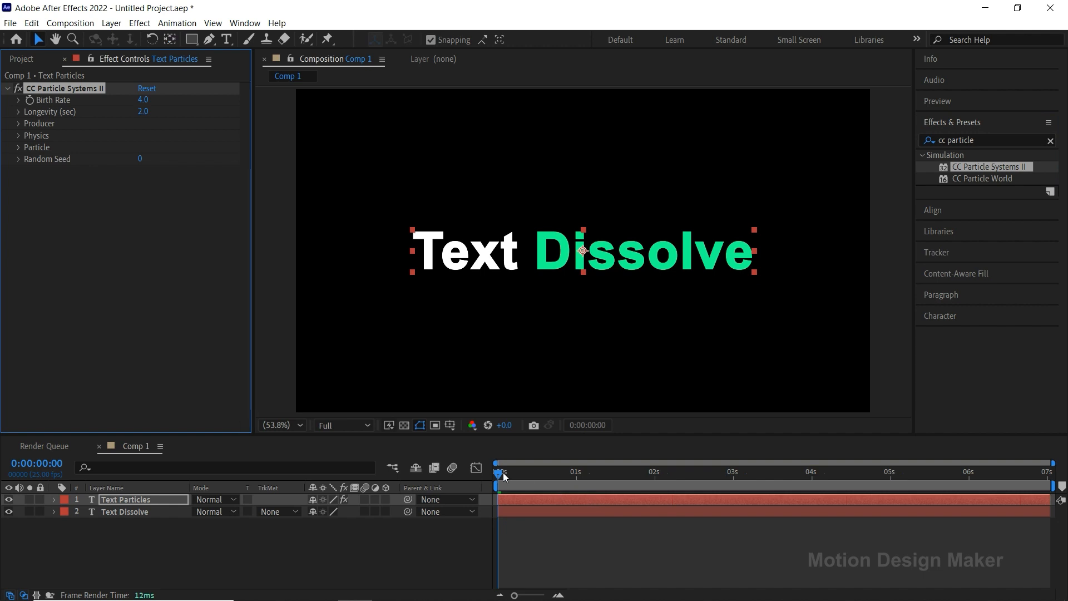
Step: Hide the Text Dissolve layer, preview the particles on their own, and place the current time at 1 second
key("space")
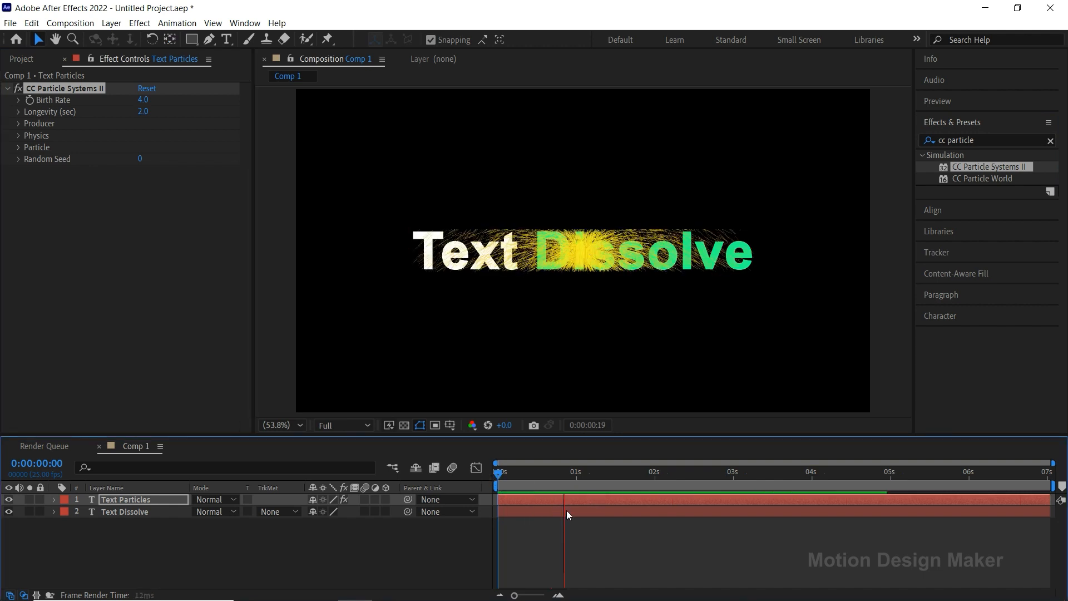
key("space")
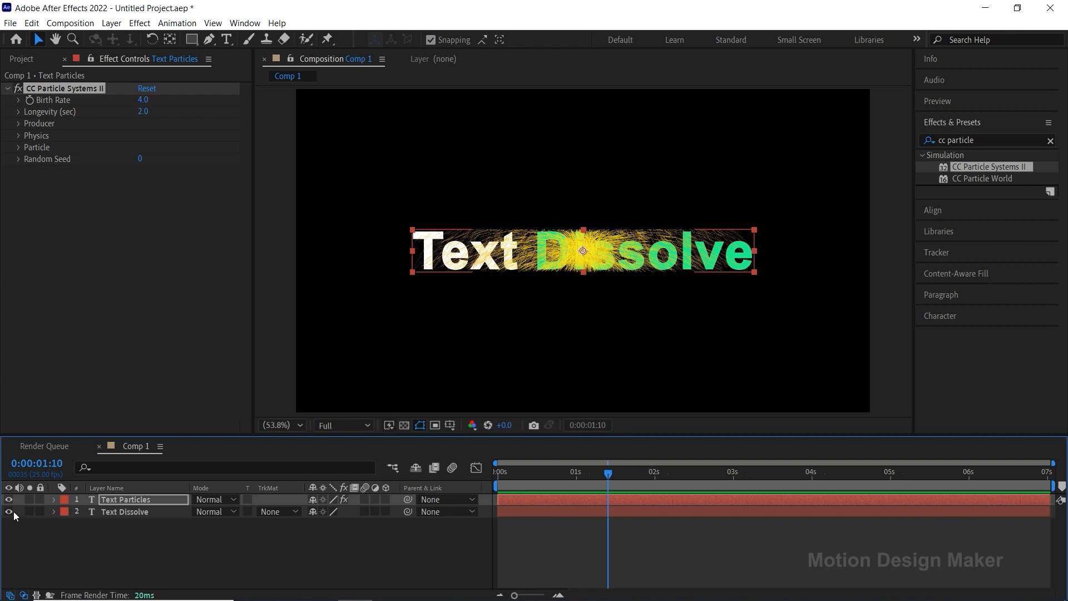
left_click(10, 512)
left_click_drag(611, 473, 487, 496)
key("space")
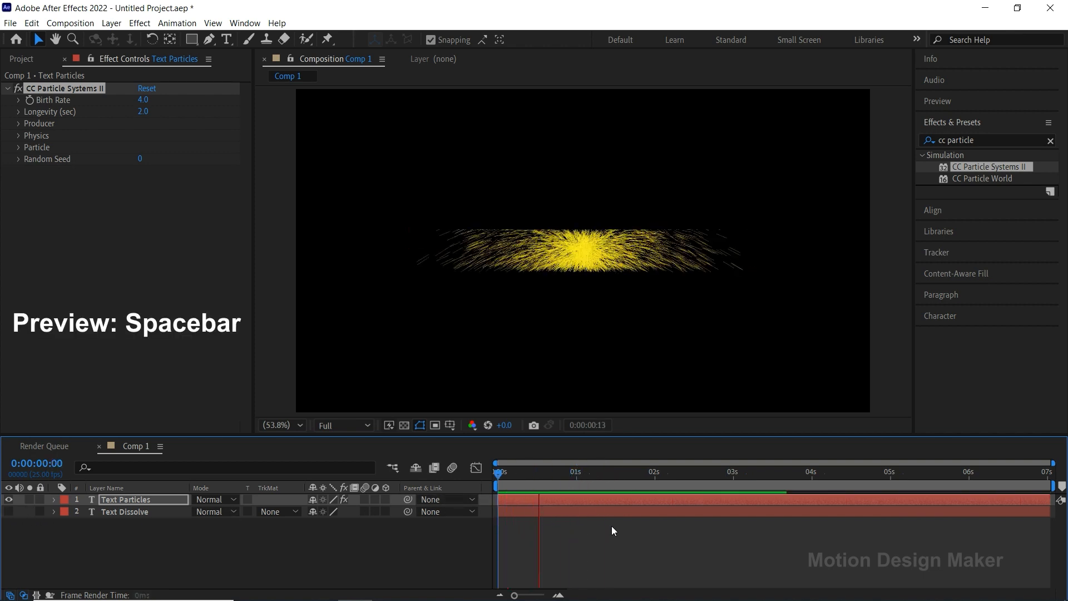
key("space")
left_click_drag(605, 476, 576, 483)
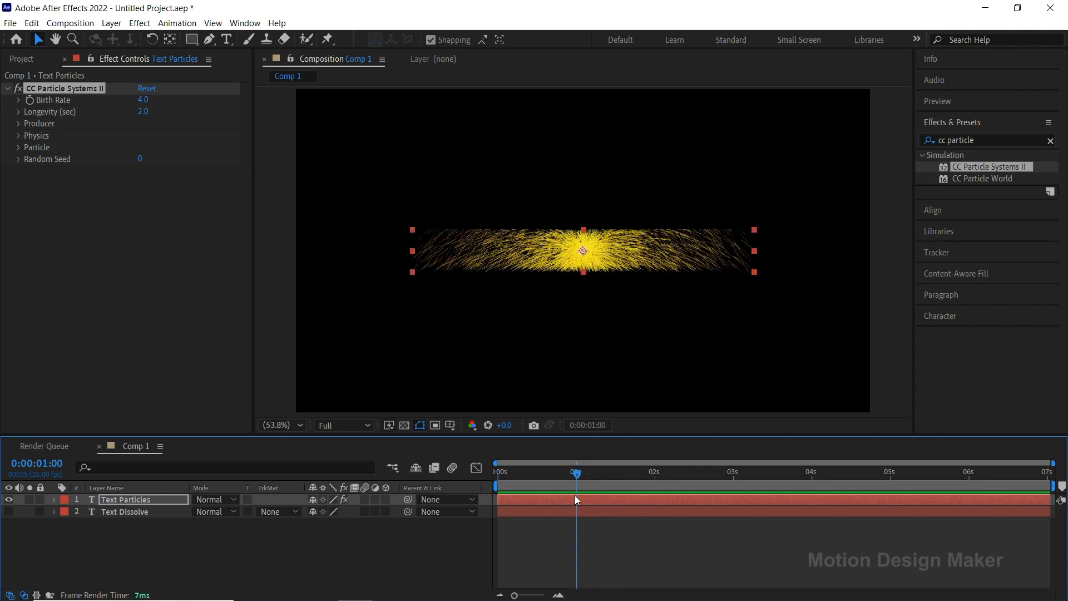
Step: Find the CC Composite effect and apply it to the Text Particles layer
left_click(575, 496)
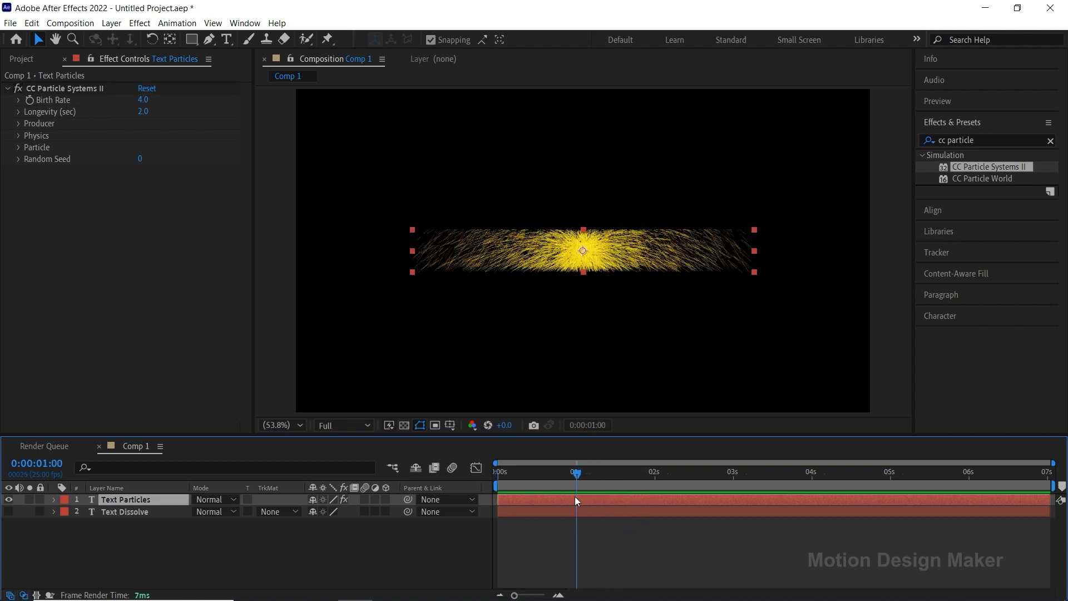
left_click(986, 141)
type("cc")
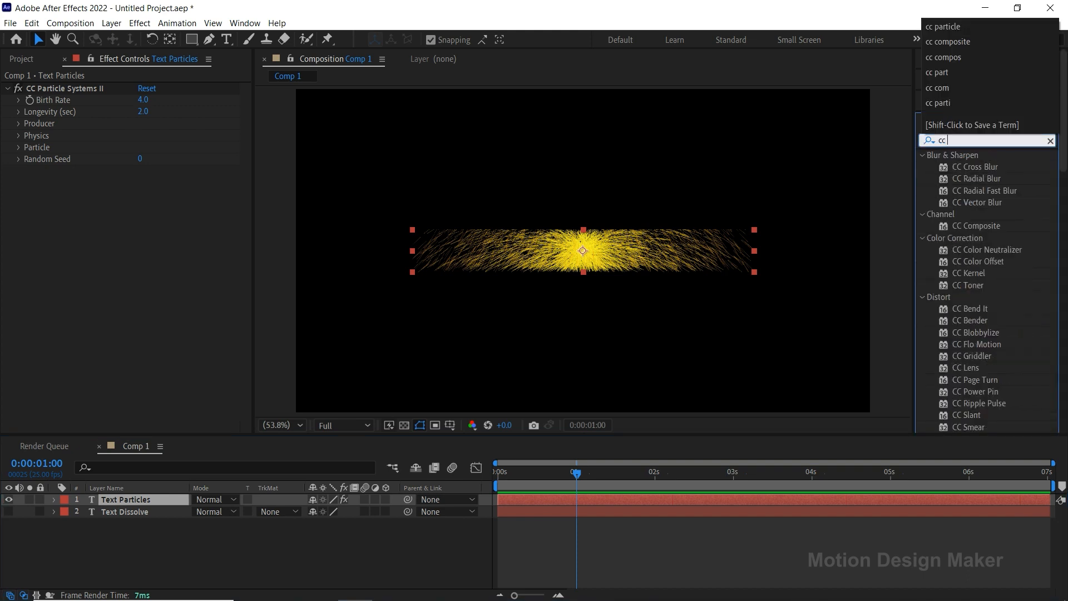
type(" composite")
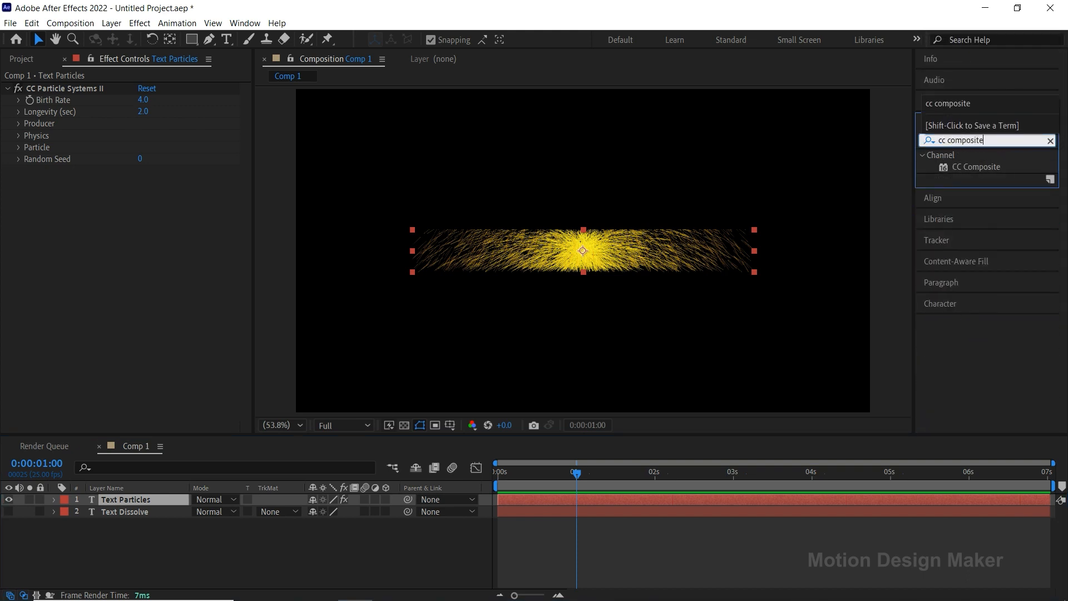
left_click(971, 167)
left_click_drag(976, 164, 596, 497)
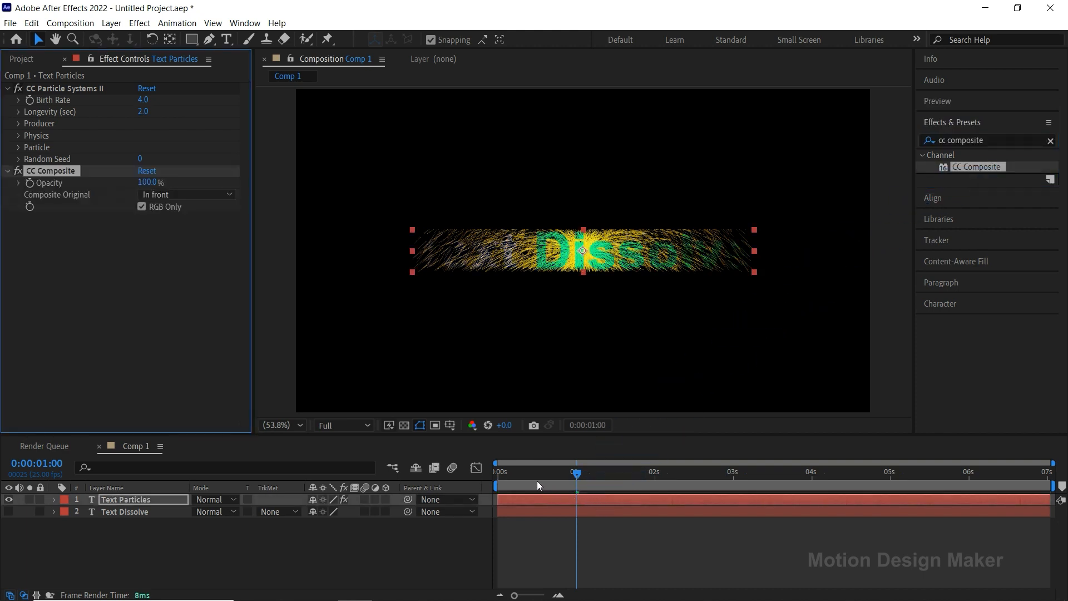
Step: Reorder the layer's effects so CC Composite sits above CC Particle Systems II
left_click(19, 173)
left_click(18, 173)
left_click_drag(51, 170, 42, 85)
Step: Toggle CC Composite and CC Particle Systems II off and back on to compare what each effect contributes
left_click(21, 88)
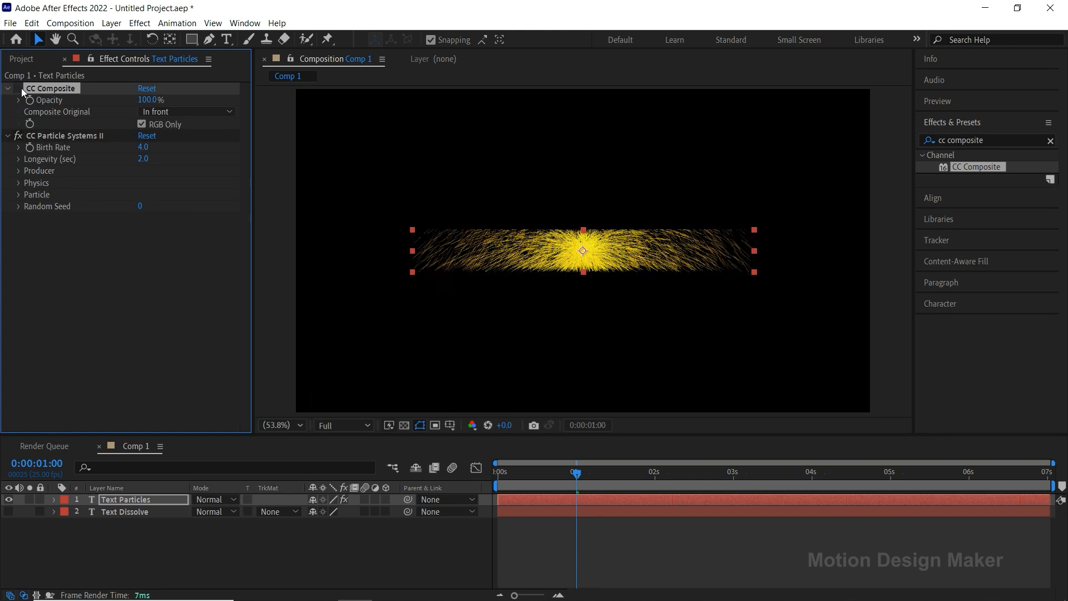
left_click(21, 88)
left_click(22, 88)
left_click(21, 87)
left_click(17, 138)
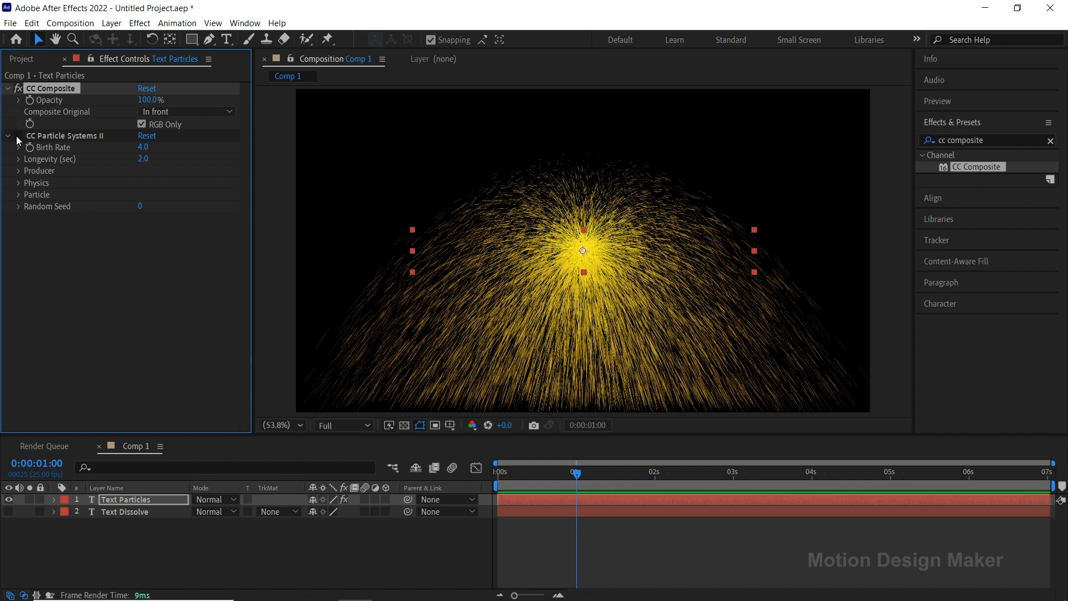
left_click(17, 137)
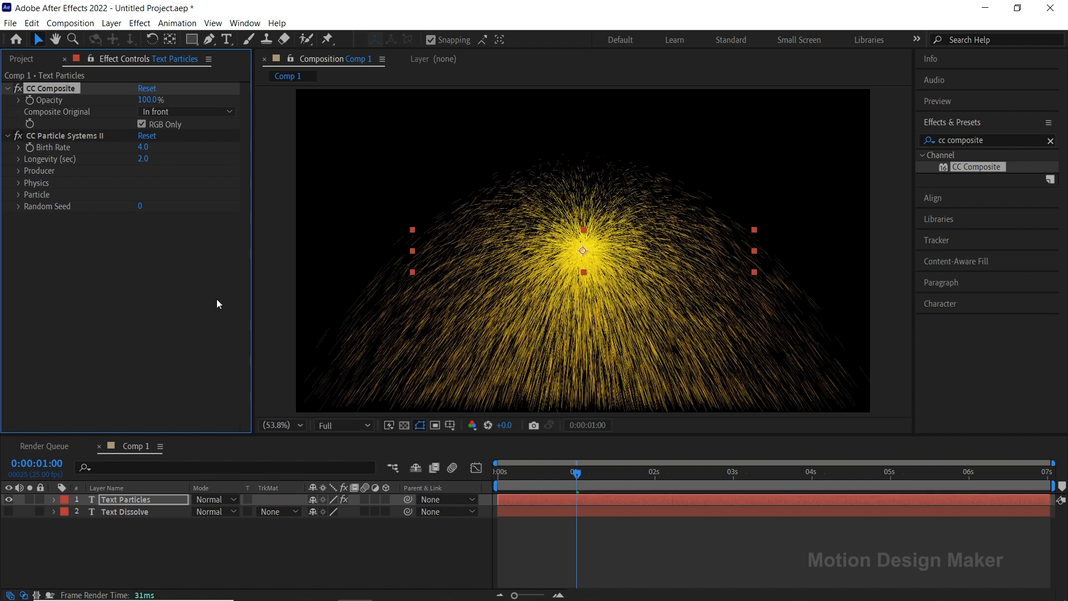
Step: Preview the reordered particle effect from the start of the composition, and return the current time to 1 second
left_click_drag(579, 474, 483, 496)
key("space")
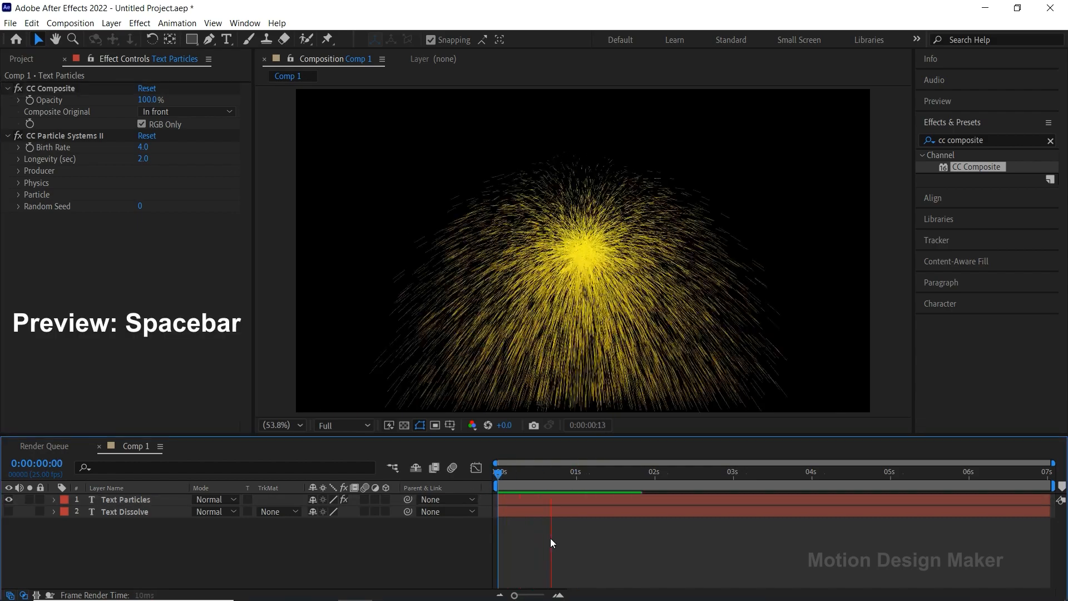
key("space")
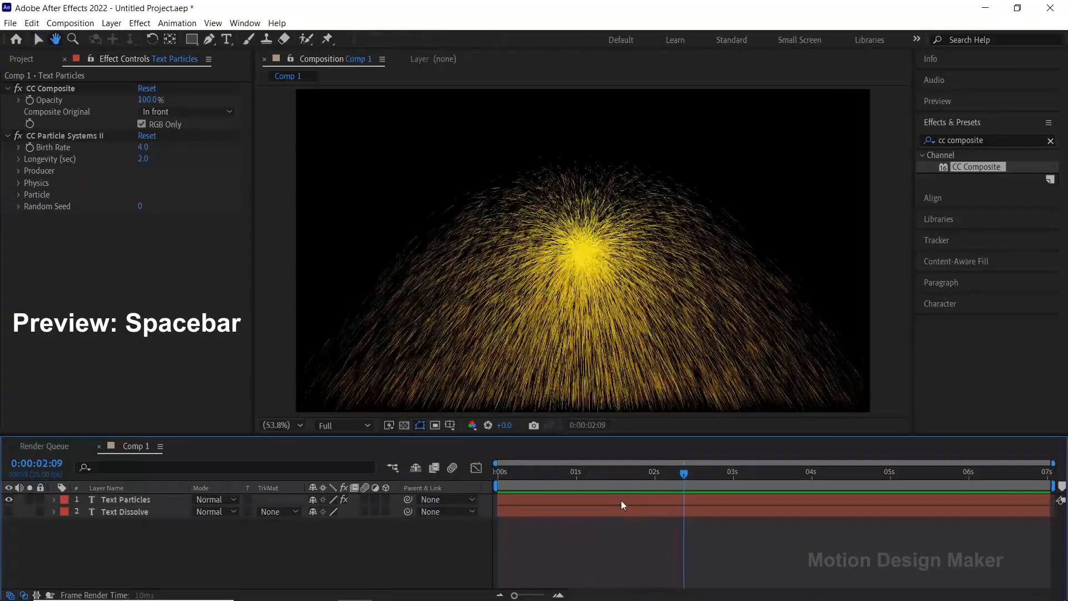
left_click_drag(616, 477, 576, 492)
Step: In the Text Particles layer's particle settings, enable Source Alpha Inheritance and set Max Opacity to 50%
left_click(576, 500)
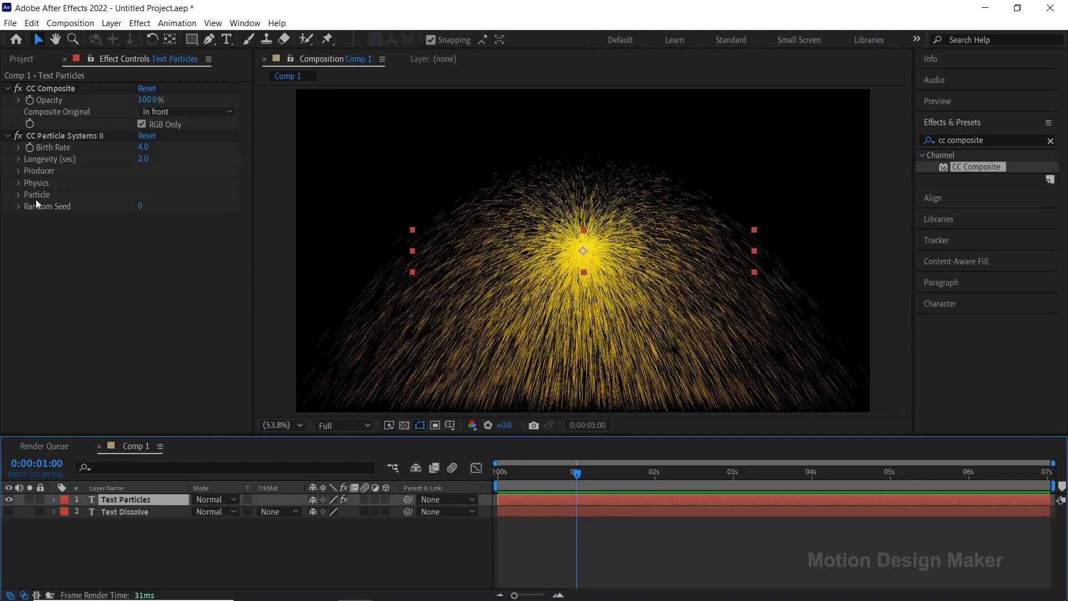
left_click(20, 193)
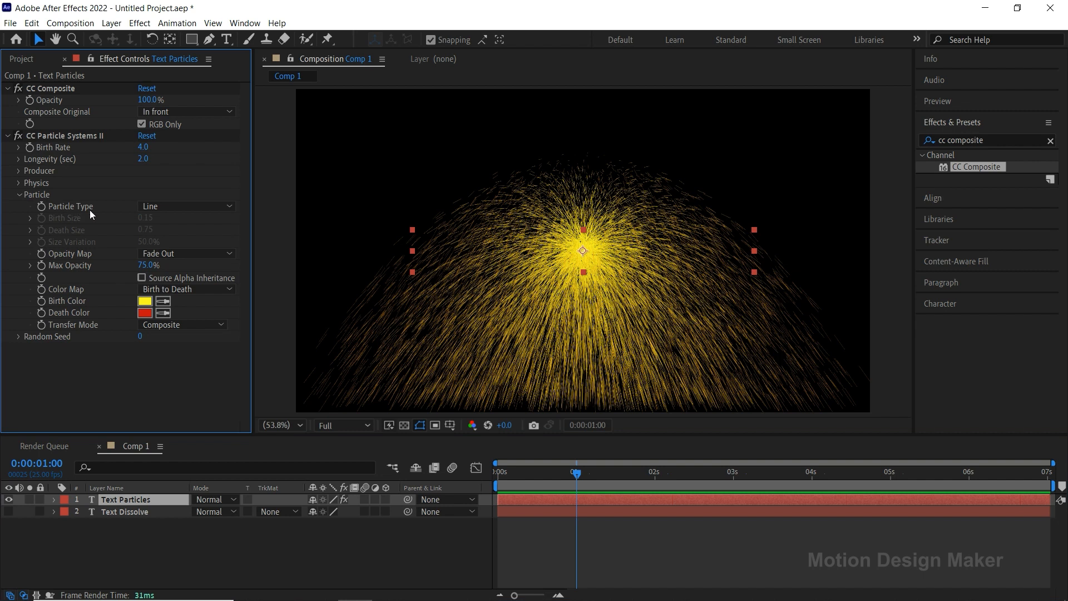
left_click(142, 278)
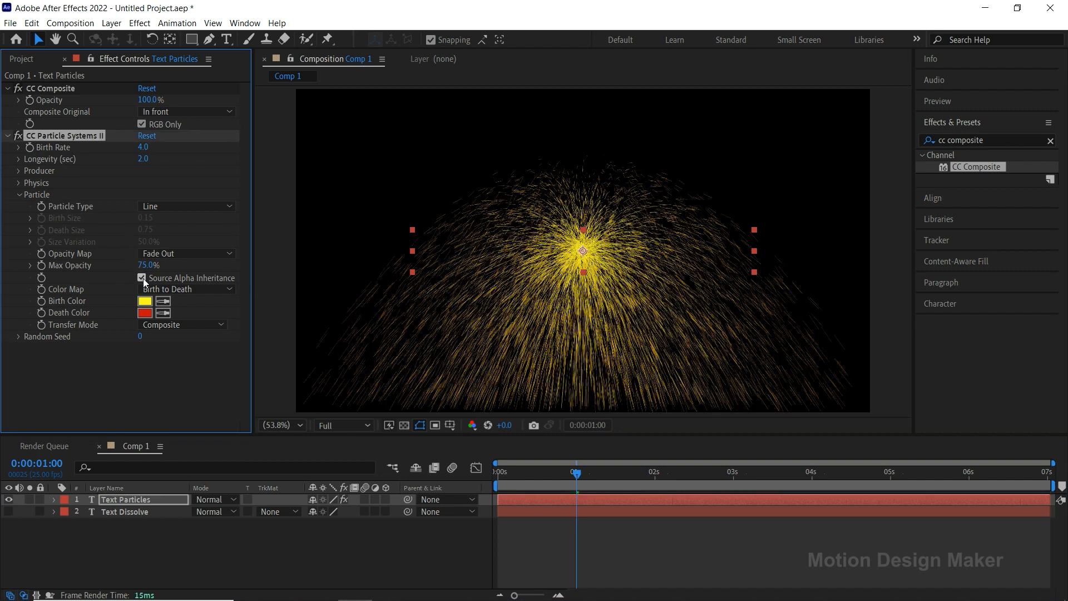
left_click(150, 265)
type("50")
key("Return")
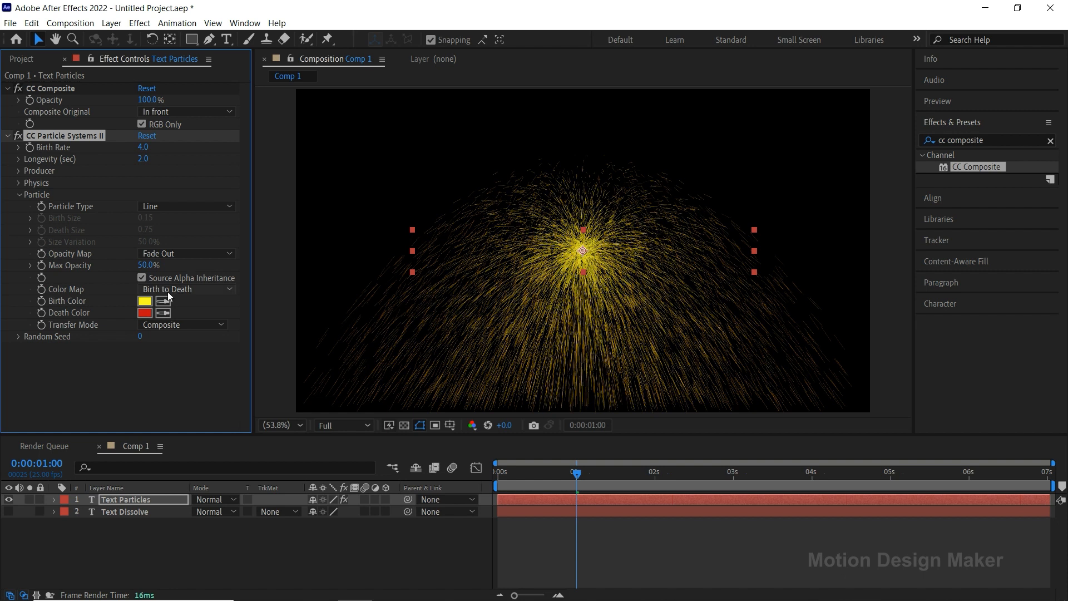
Step: Set the particles' Birth Color to white (FFFFFF) and sample that white for the Death Color
left_click(144, 301)
left_click_drag(143, 298, 85, 265)
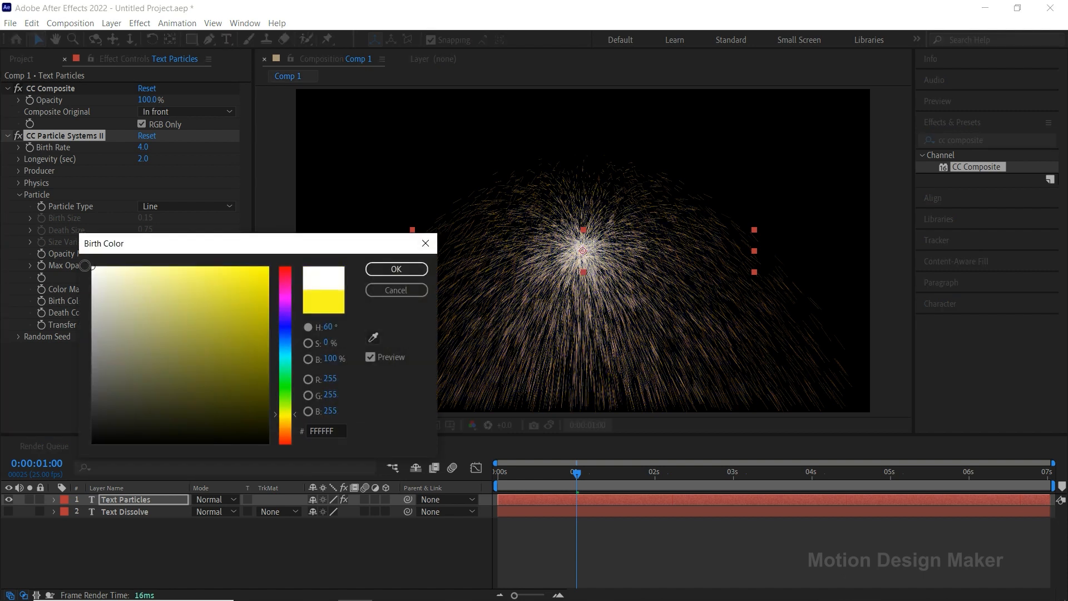
left_click(410, 271)
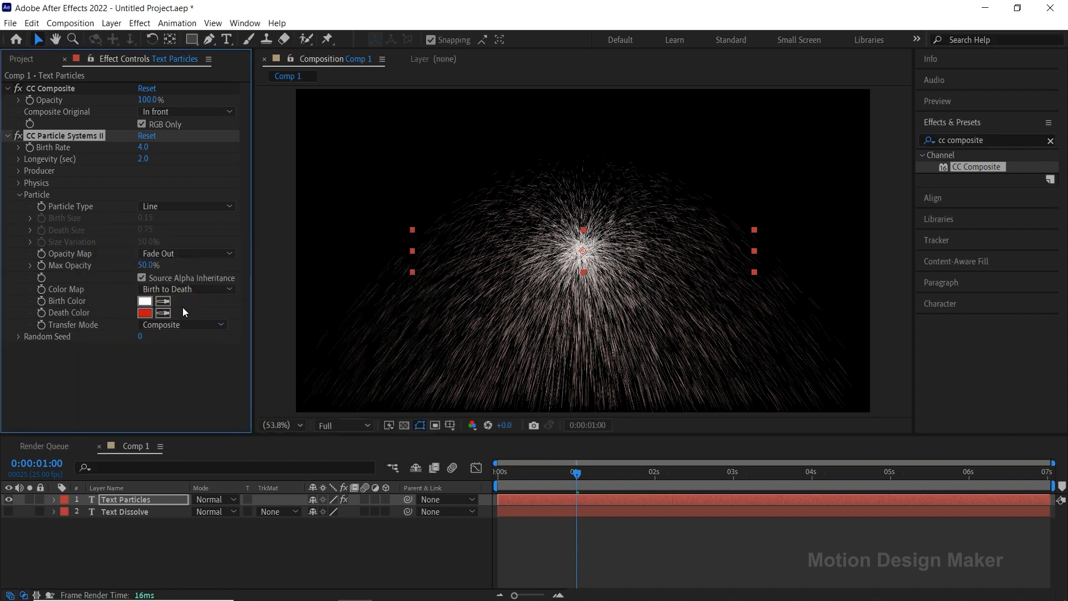
left_click(162, 313)
left_click(147, 303)
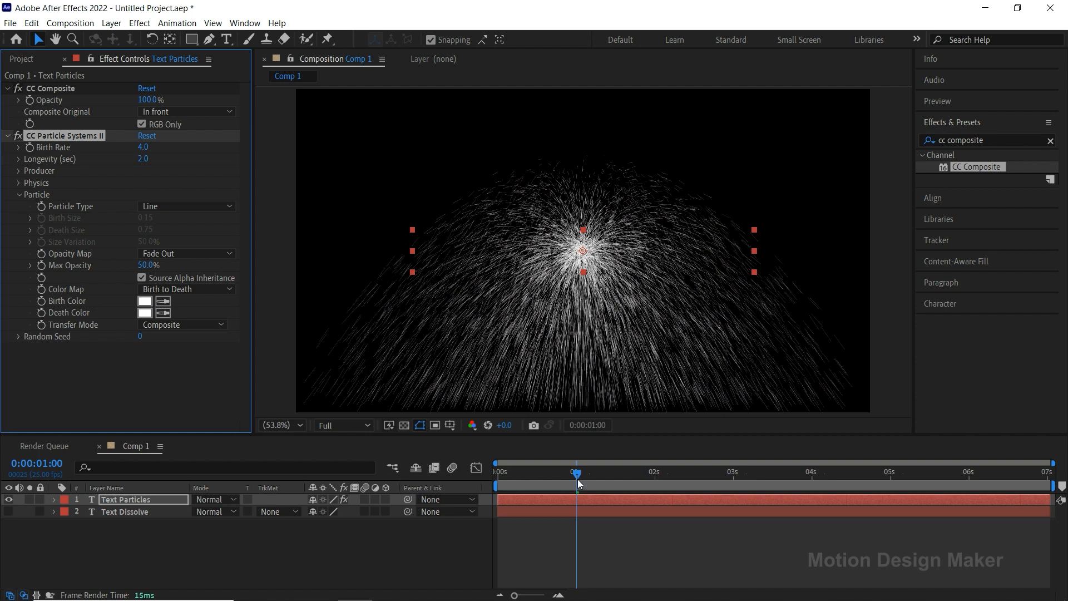
Step: Preview the white particles from the start, return to 1 second, and select the Text Particles layer
left_click_drag(577, 478, 489, 478)
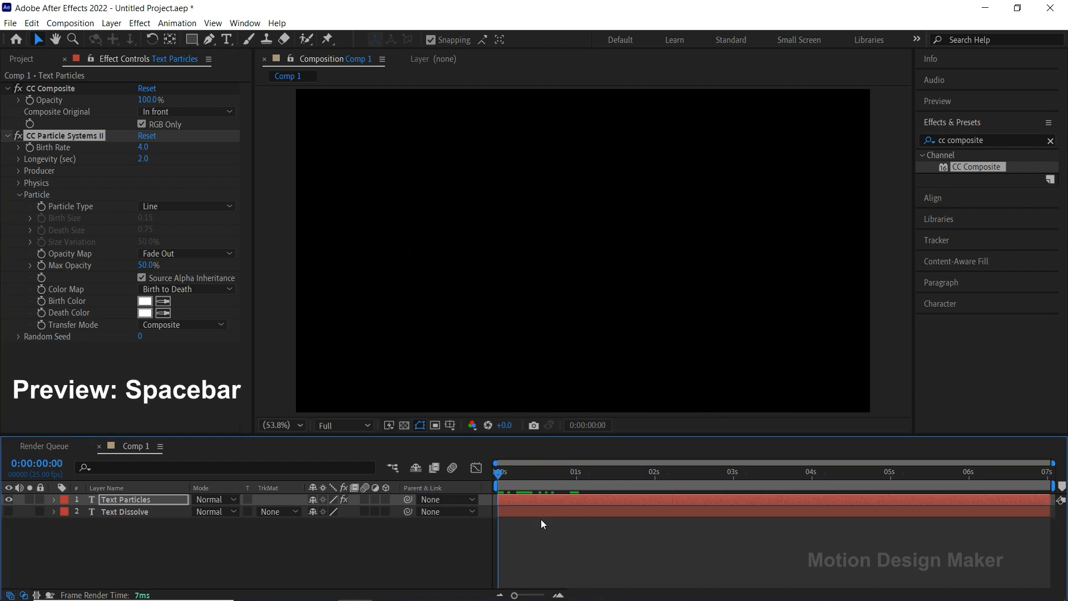
key("space")
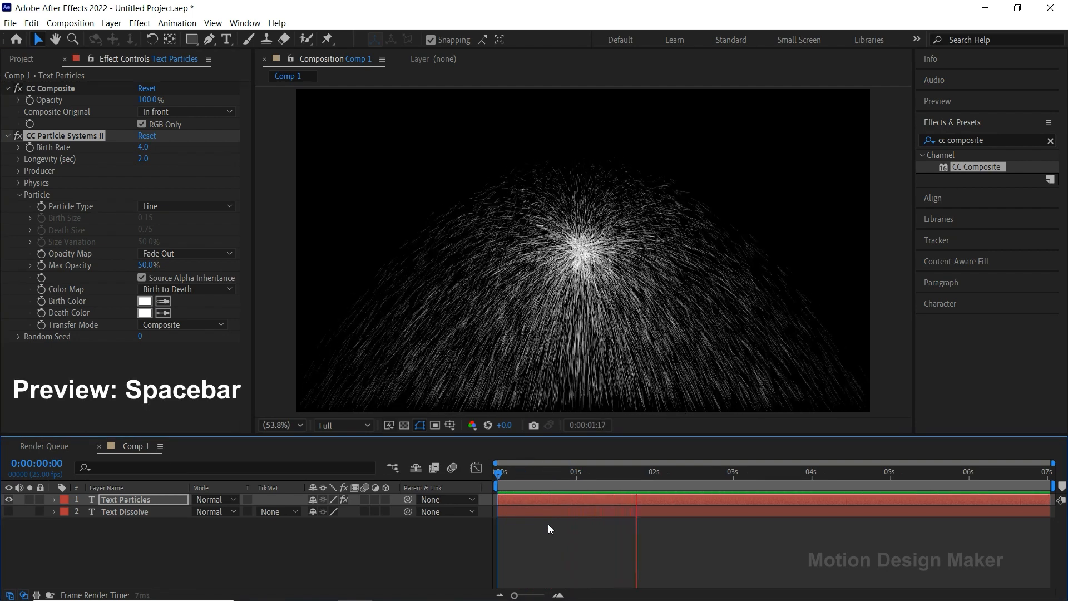
left_click_drag(603, 482, 578, 483)
left_click(576, 499)
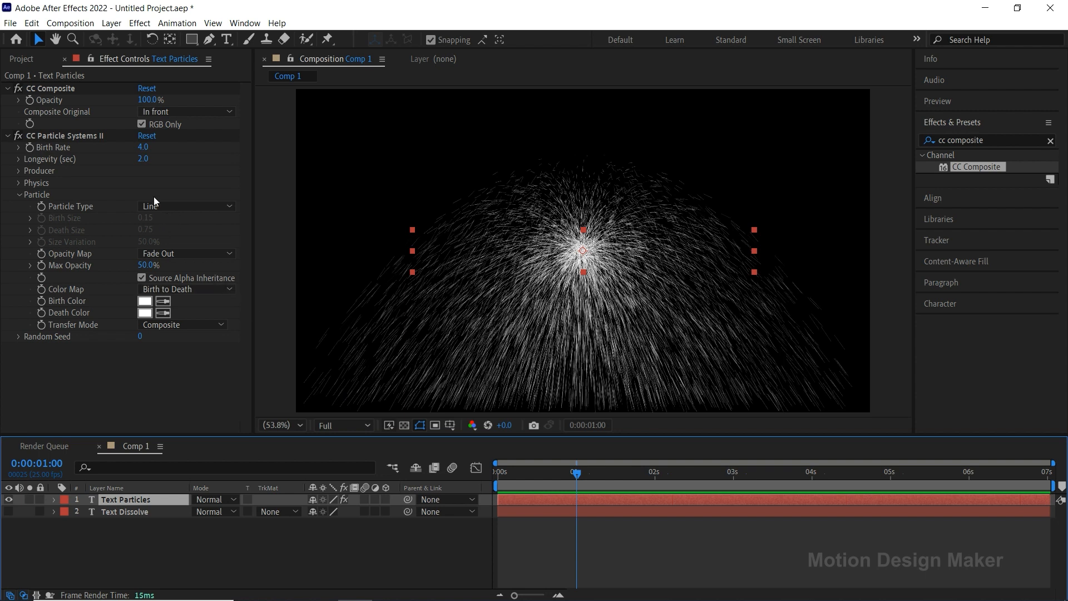
Step: Set the Longevity of the Text Particles layer's CC Particle Systems II effect to 1.5 seconds
left_click(144, 161)
type("1.5")
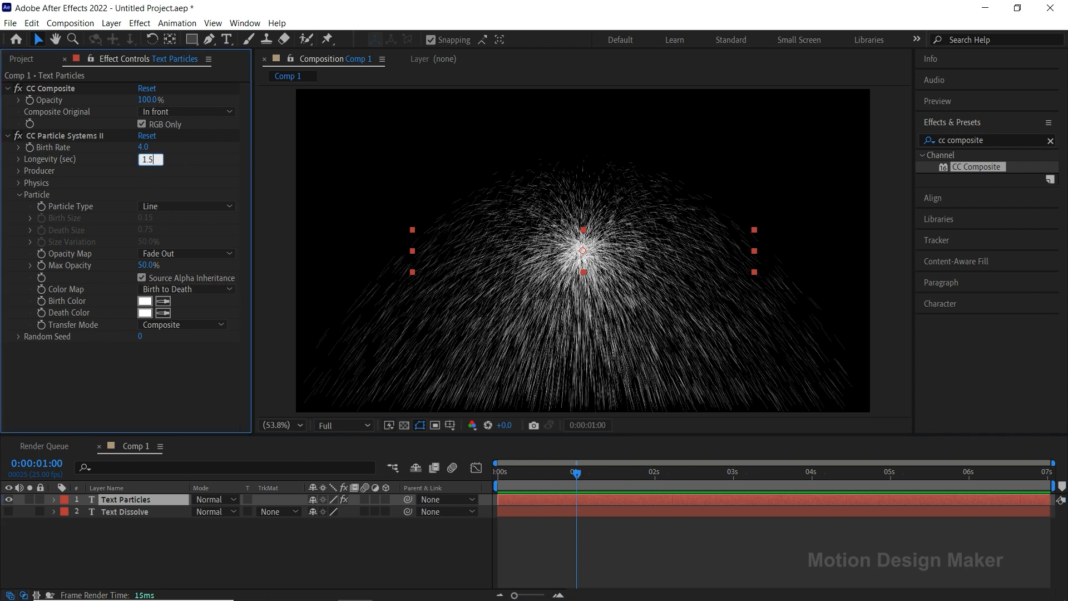
left_click(186, 166)
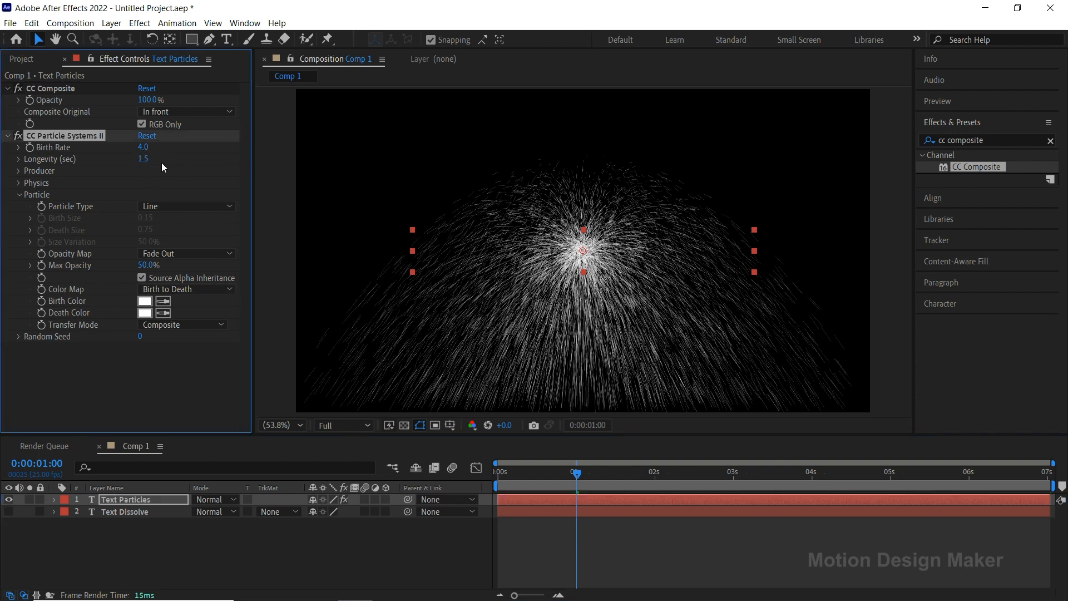
Step: Set the particle Producer's Radius X to 2 and Radius Y to 15, and expand the Physics settings
left_click(19, 170)
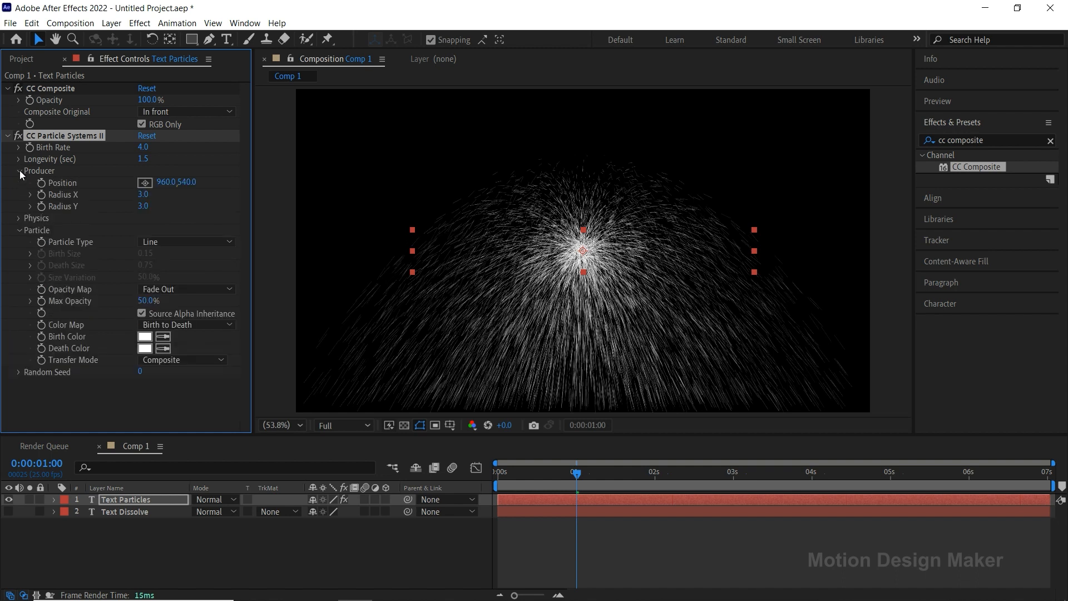
left_click(143, 195)
left_click(143, 206)
type("15")
key("Return")
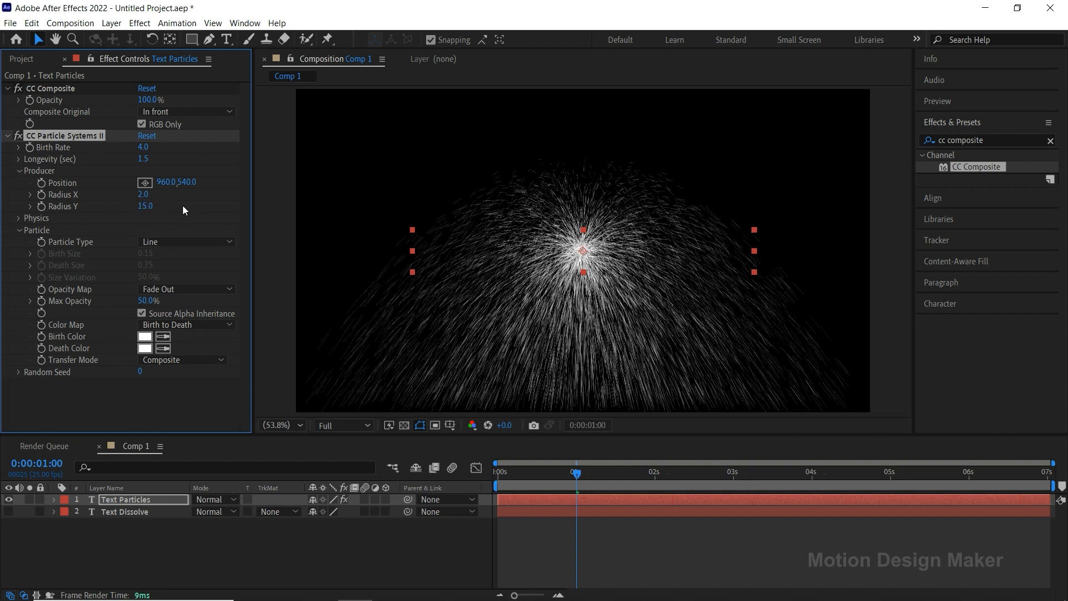
left_click(20, 218)
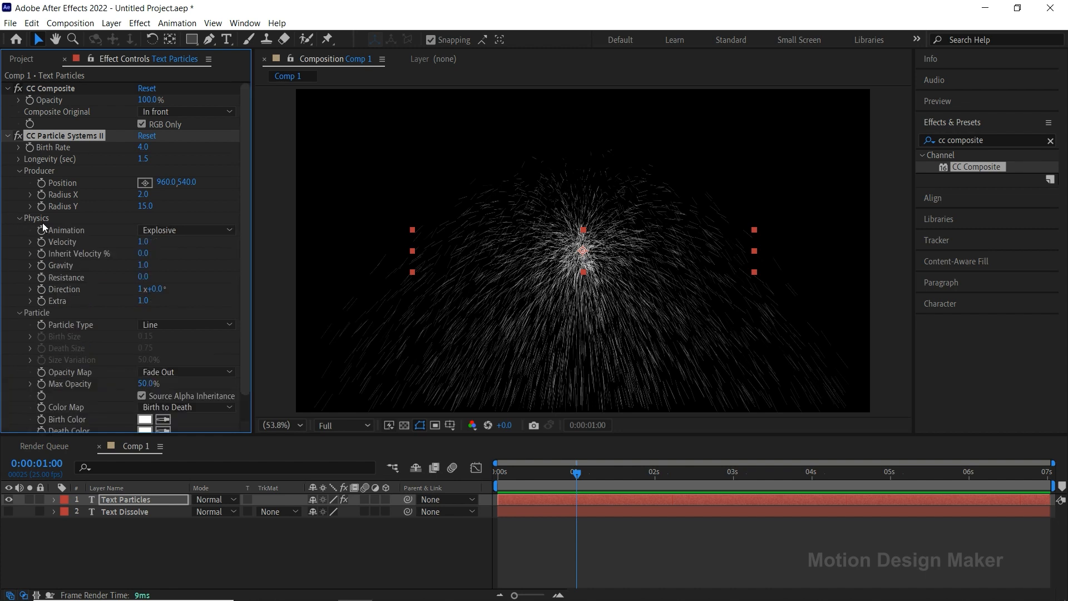
Step: Preview the particles from the start and, back at 1 second, briefly show the Text Dissolve layer for comparison
left_click_drag(572, 469, 490, 482)
key("space")
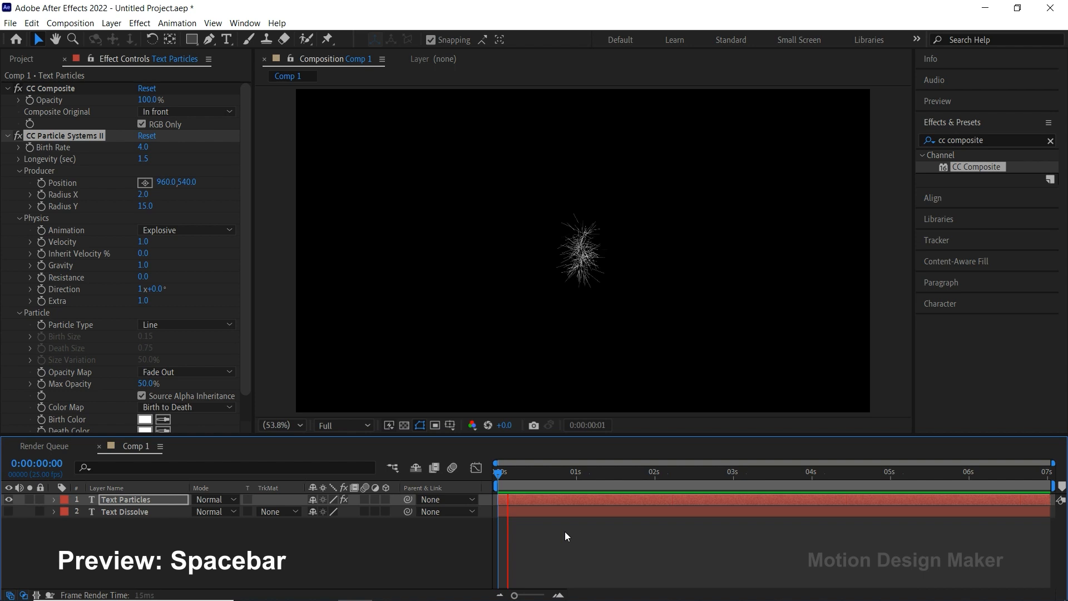
left_click(670, 482)
left_click_drag(667, 478, 576, 473)
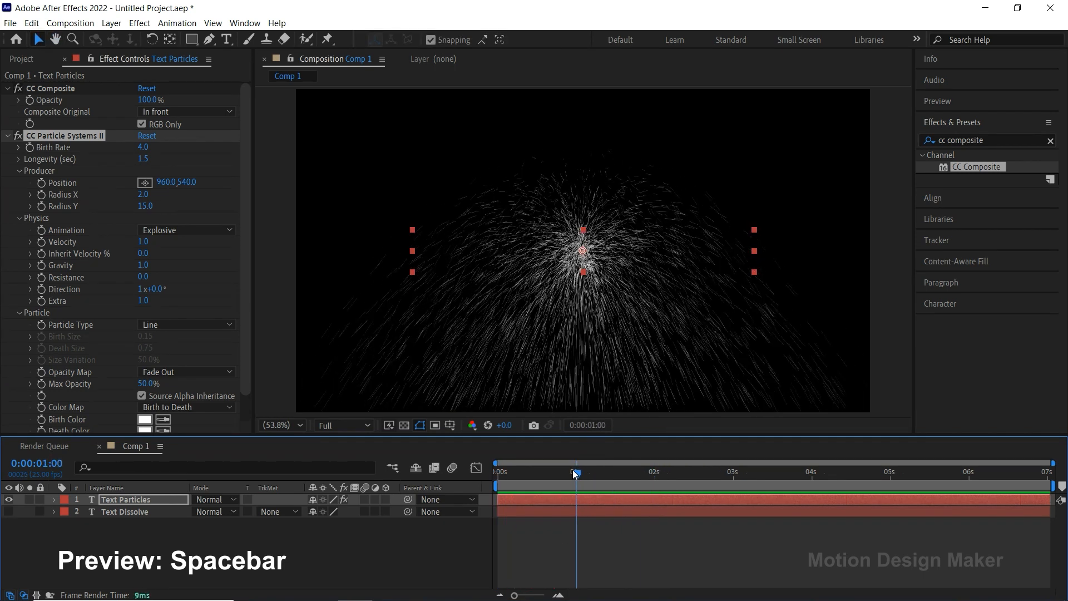
left_click(577, 502)
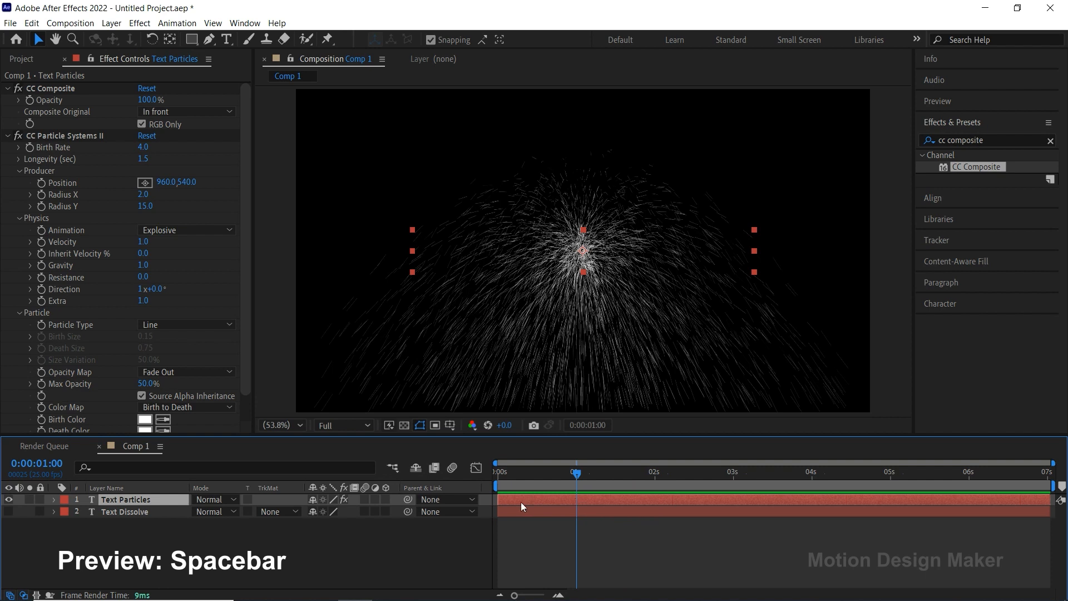
left_click(9, 512)
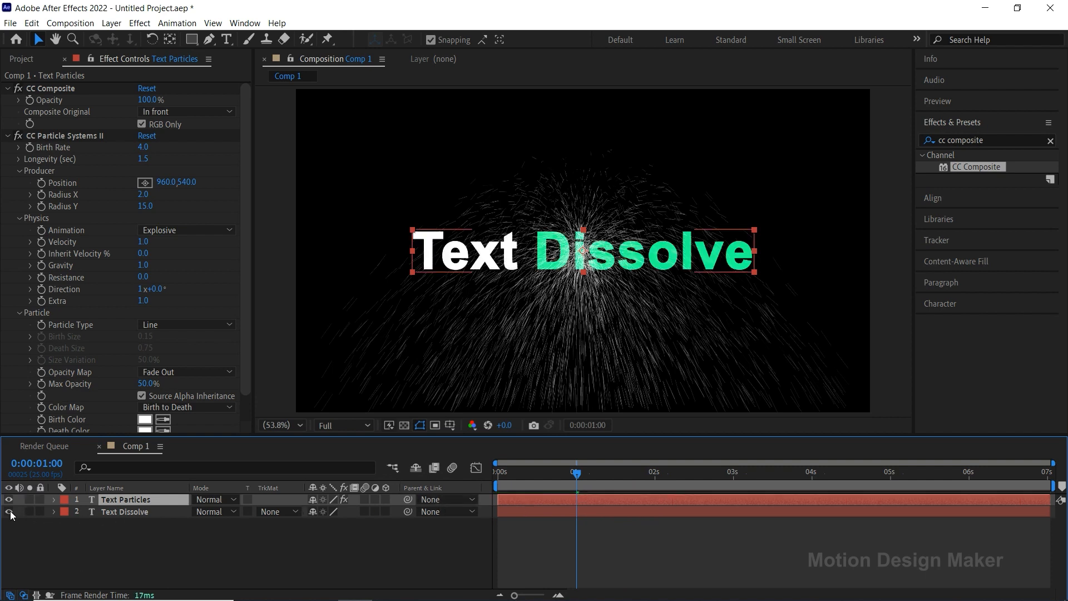
left_click(9, 511)
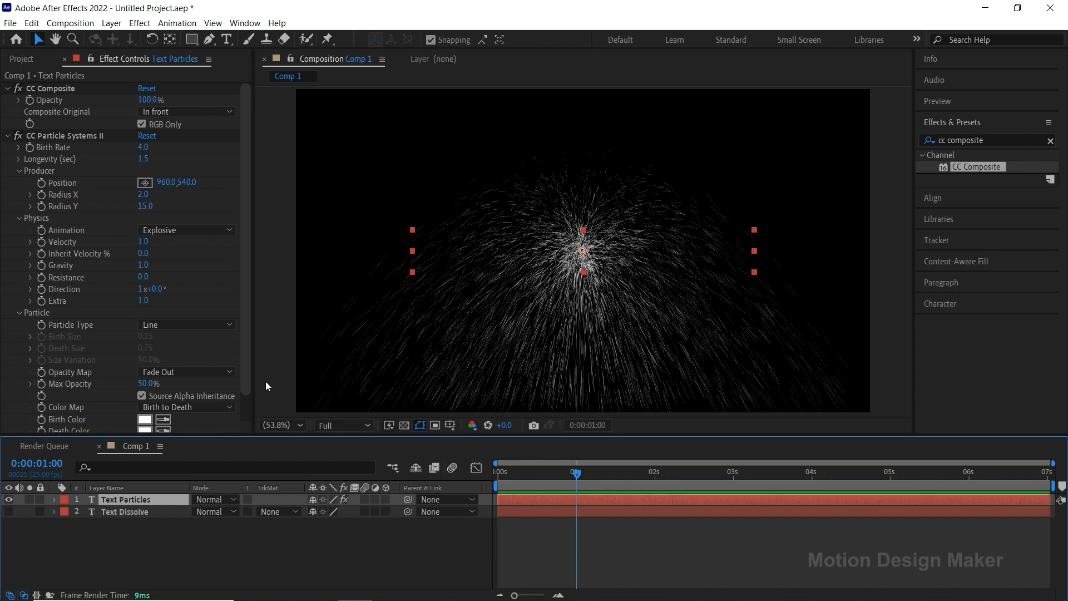
Step: Set the particles' Velocity to 0.5 and their Birth Rate to 30
left_click(144, 243)
type("0.5")
left_click(182, 252)
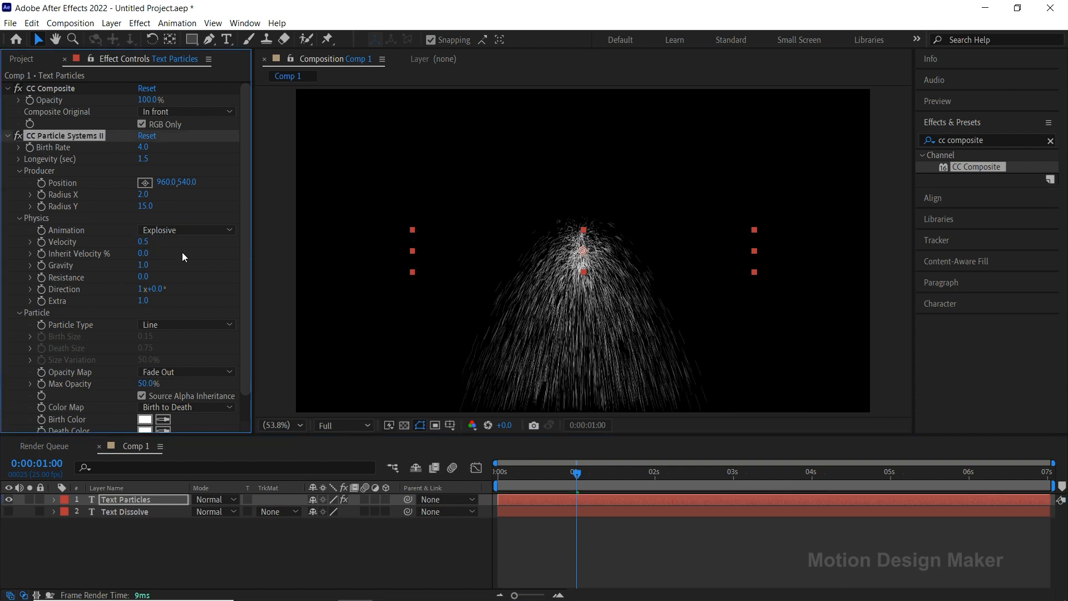
left_click(144, 147)
type("30")
left_click(180, 153)
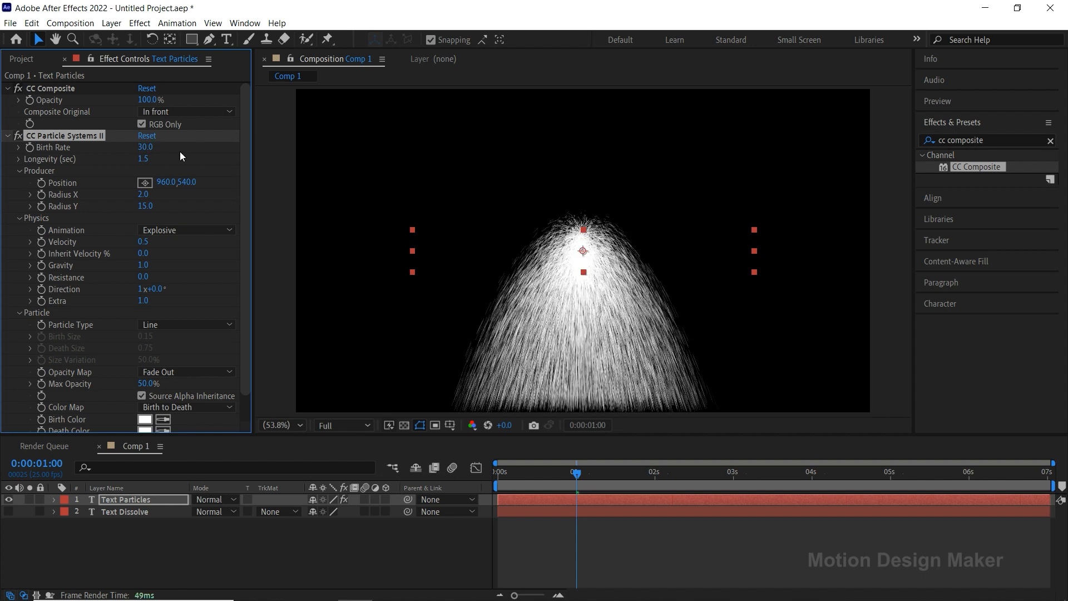
Step: Preview the slower, denser particles from the start and return the current time to 0 seconds
left_click_drag(580, 474, 506, 482)
key("space")
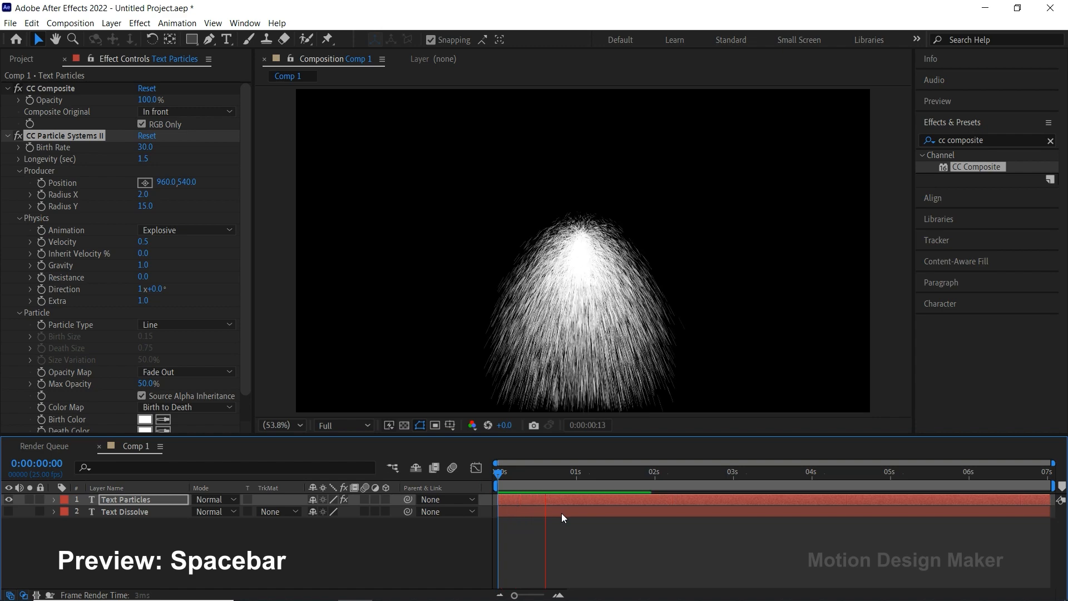
left_click_drag(693, 472, 497, 490)
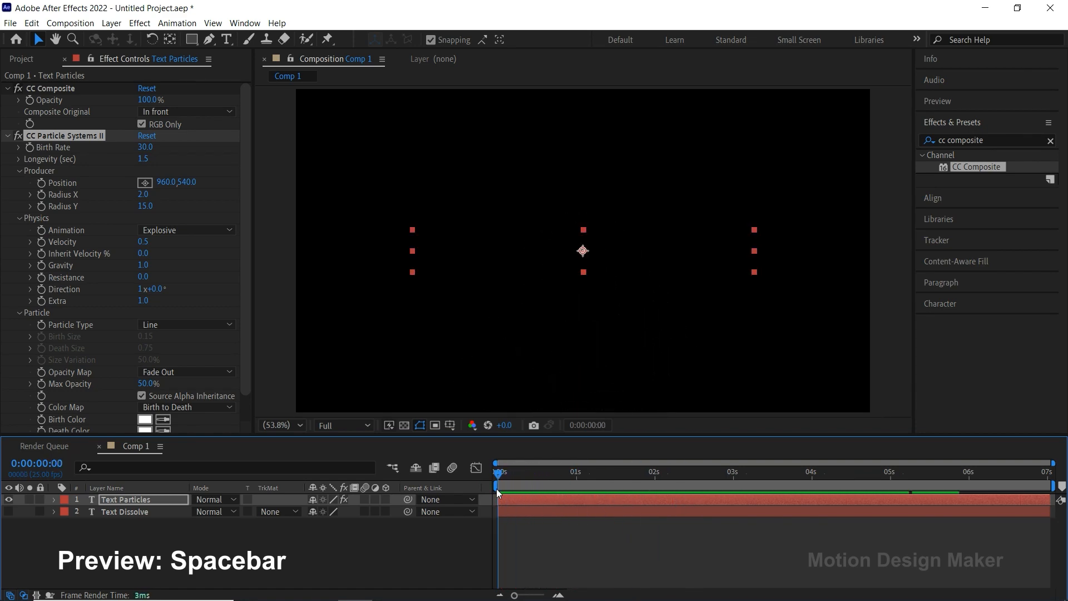
Step: Enable keyframing for the Producer Position at 0 seconds on the Text Particles layer and reveal its keyframes in the timeline
left_click(166, 501)
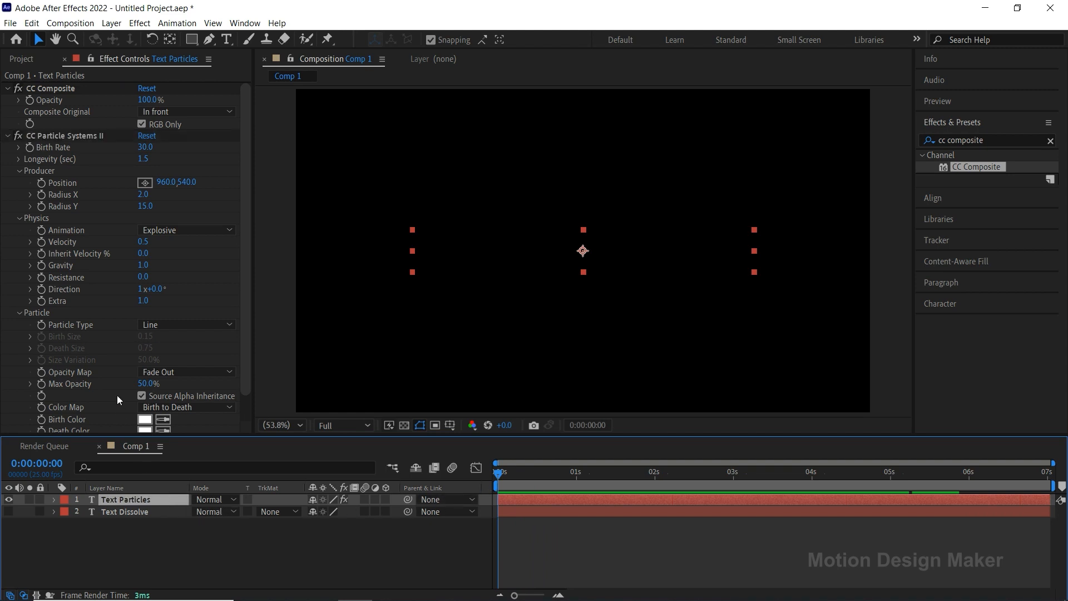
left_click(43, 186)
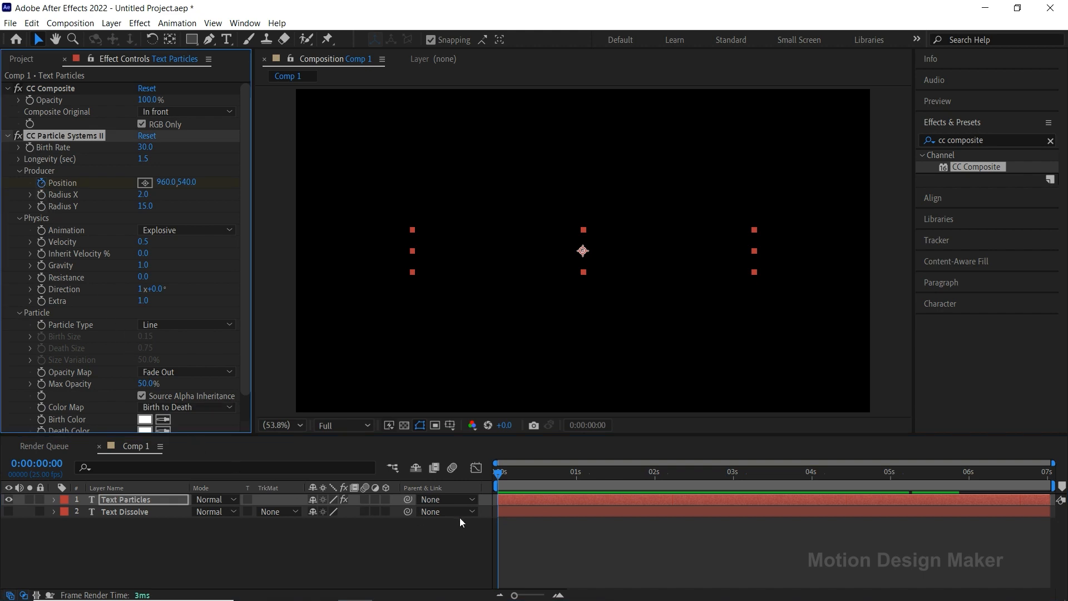
key("u")
left_click(508, 501)
key("u")
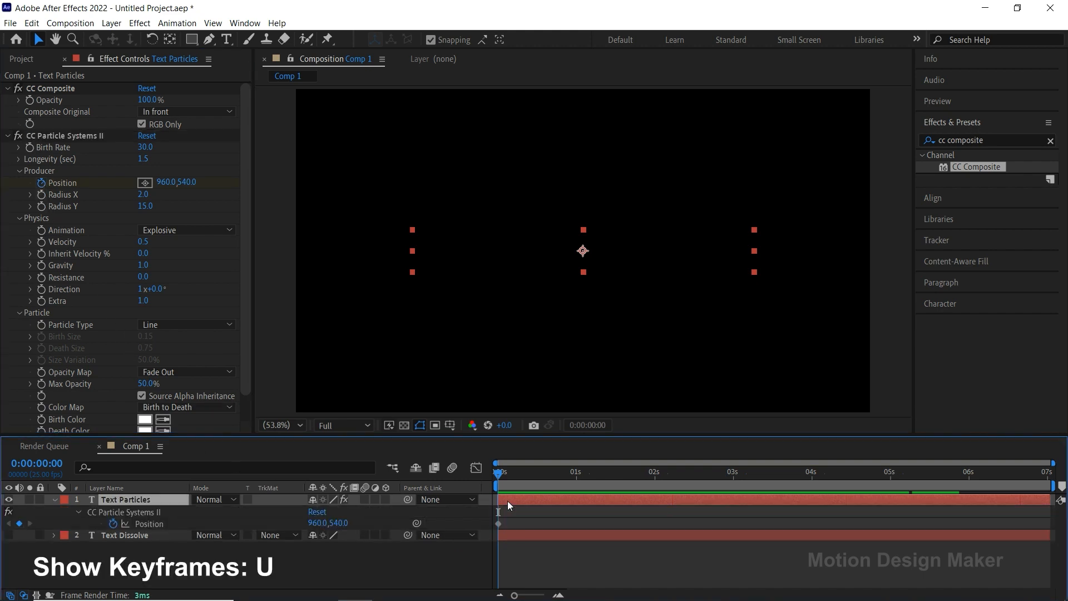
Step: Make the Text Dissolve layer visible and add a second Producer Position keyframe at 0:00:03:15
left_click(9, 536)
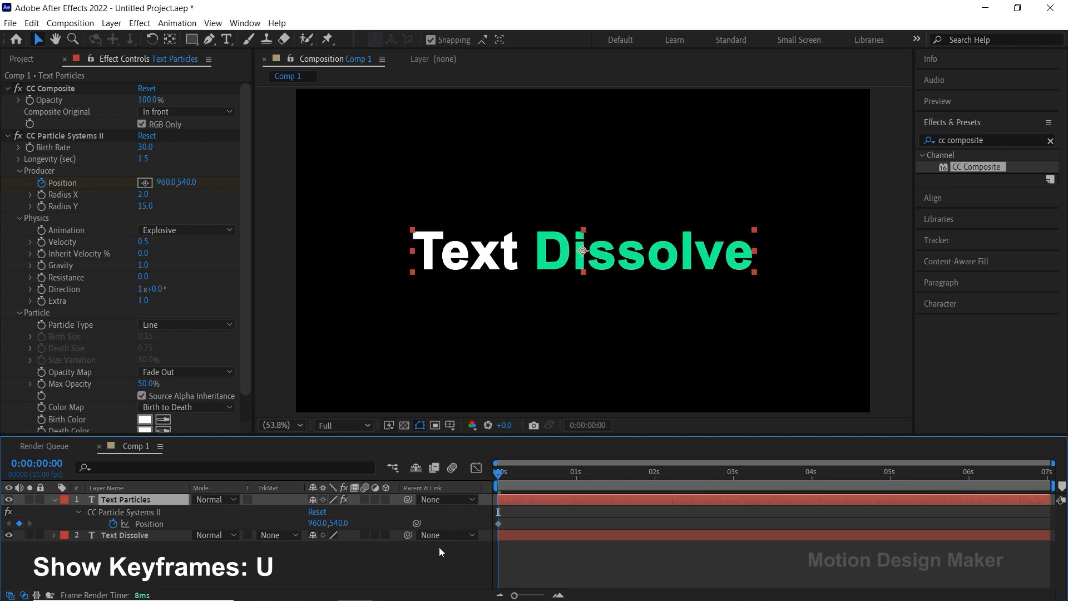
left_click_drag(499, 475, 782, 508)
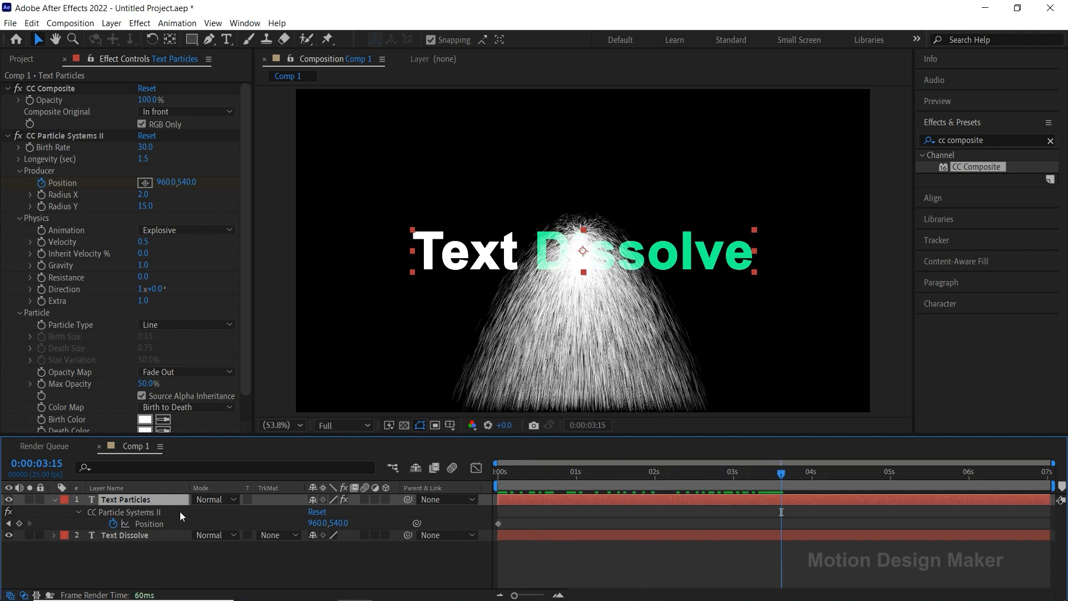
left_click(20, 523)
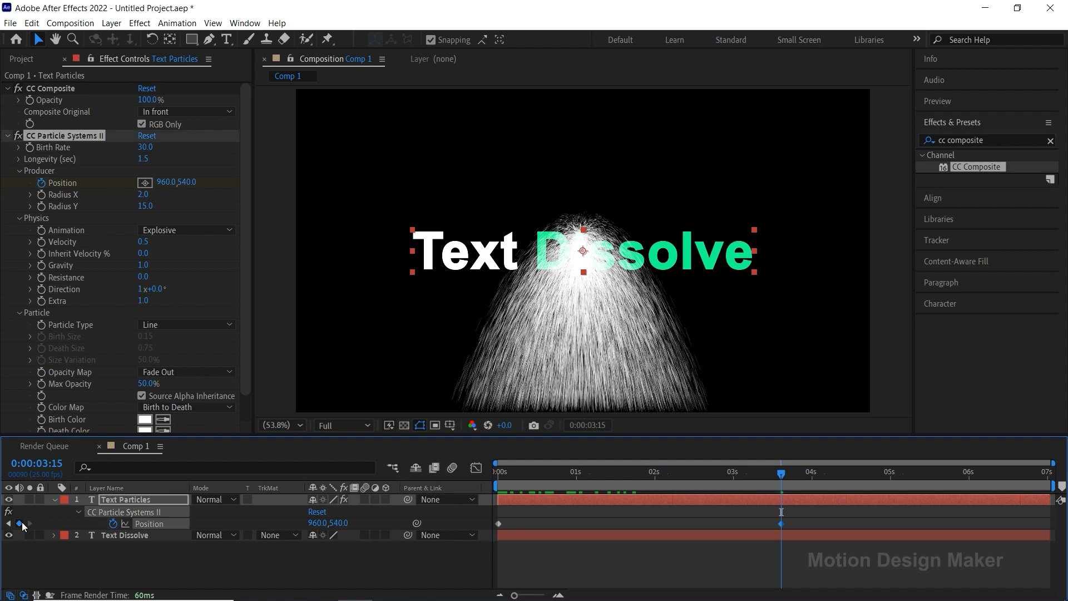
Step: Set the horizontal Producer Position to 0 at the first keyframe at 0 seconds
left_click_drag(546, 480, 489, 486)
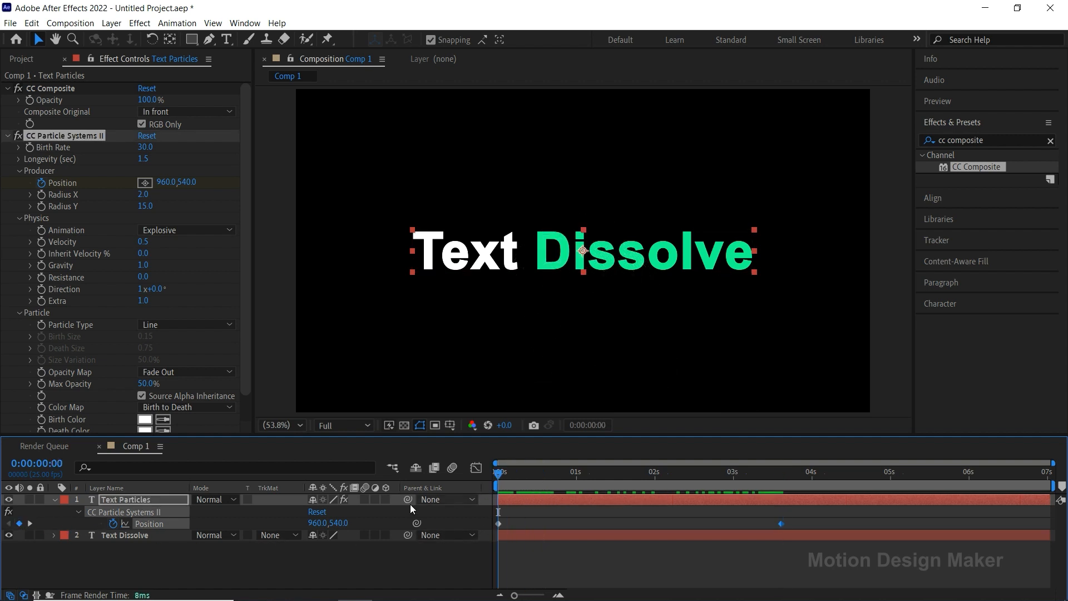
left_click(320, 524)
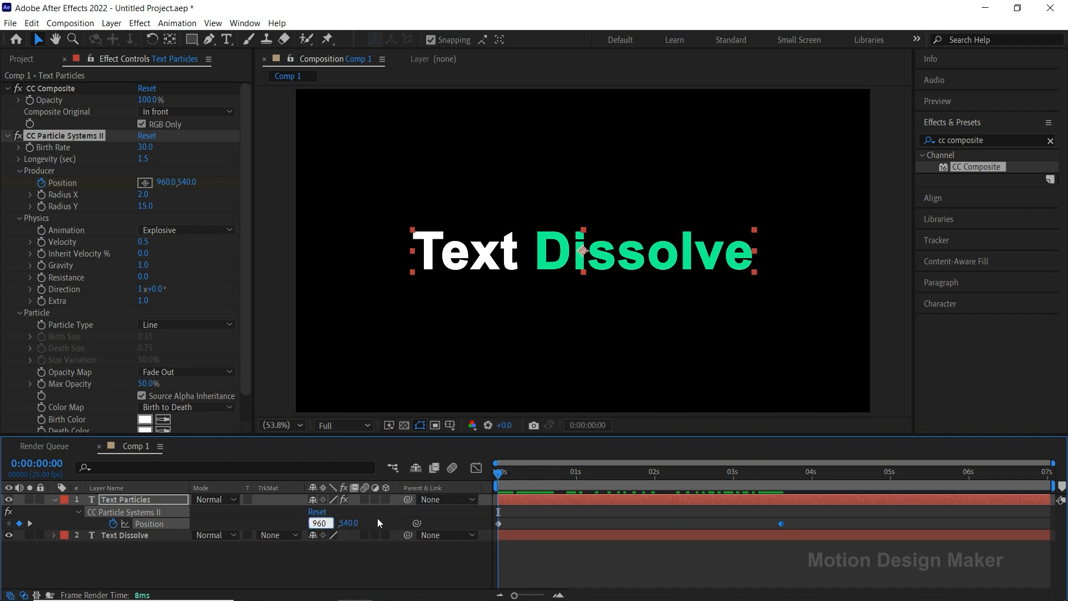
key("BackSpace")
key("BackSpace")
key("BackSpace")
type("0")
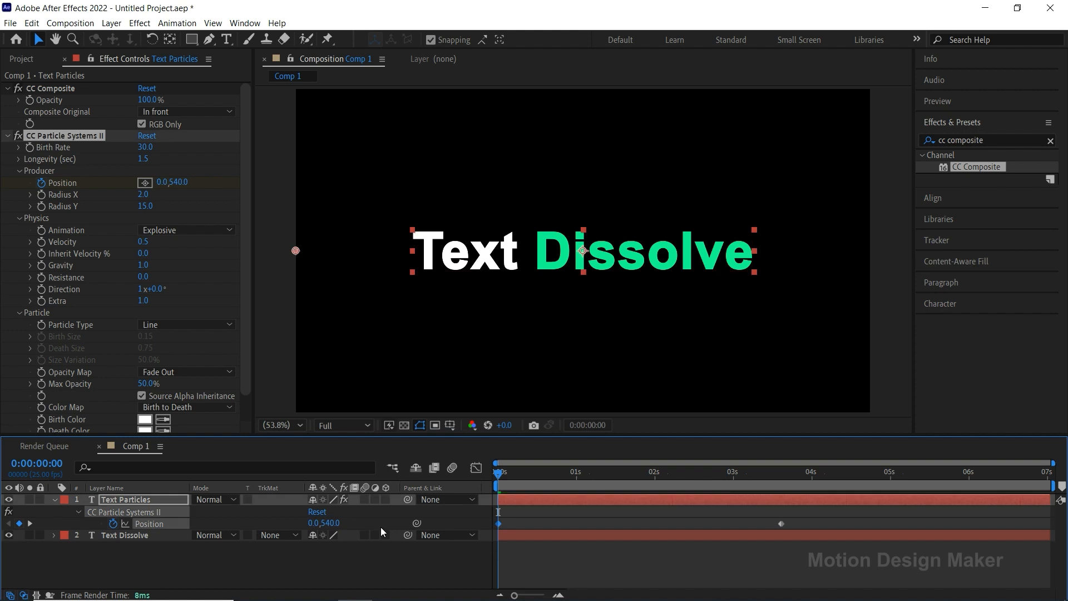
Step: Set the horizontal Producer Position to 1920 at the 0:00:03:15 keyframe
left_click_drag(497, 474, 779, 507)
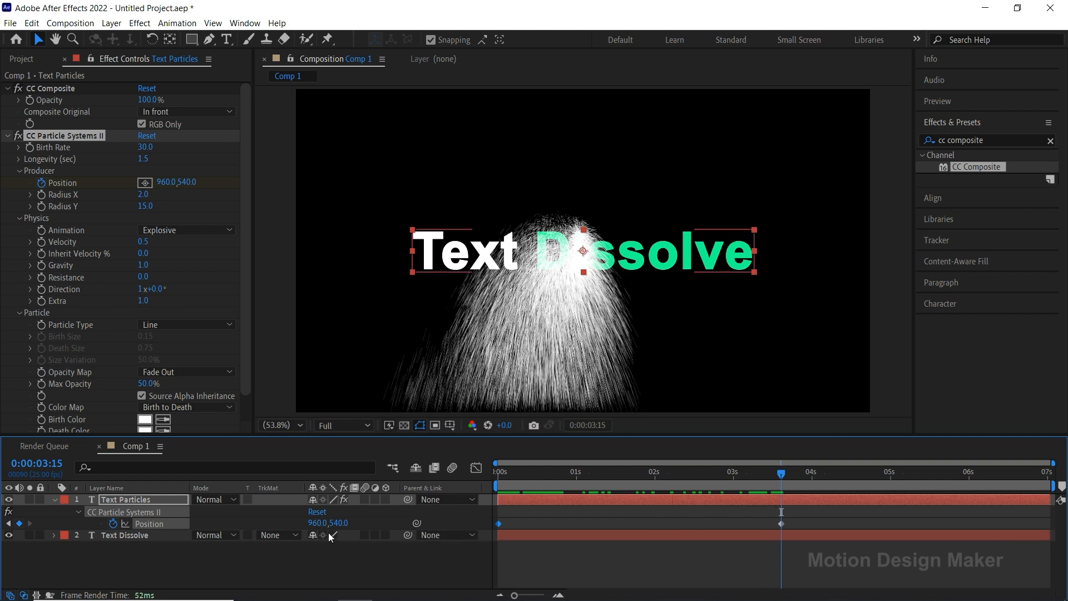
left_click(318, 523)
type("1920")
key("Return")
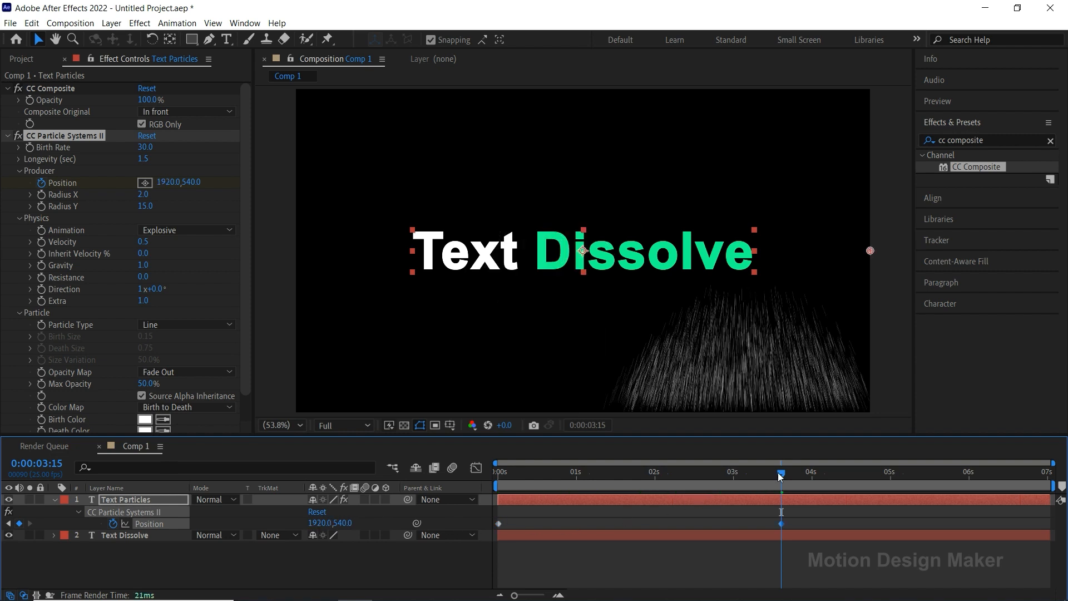
Step: Preview the particles travelling across the title from the start of the composition
left_click_drag(779, 477, 489, 483)
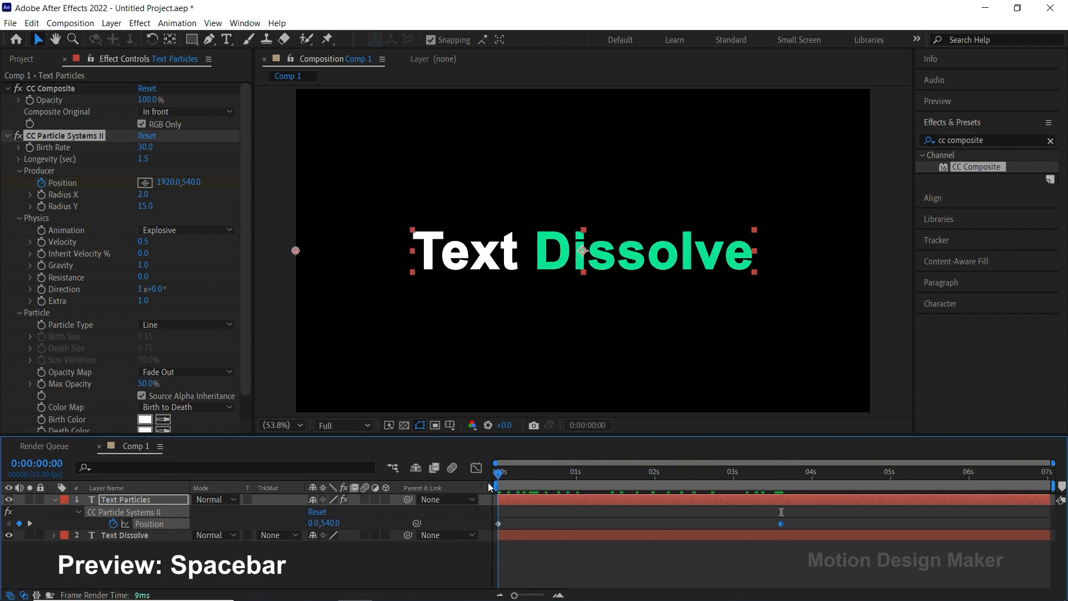
key("space")
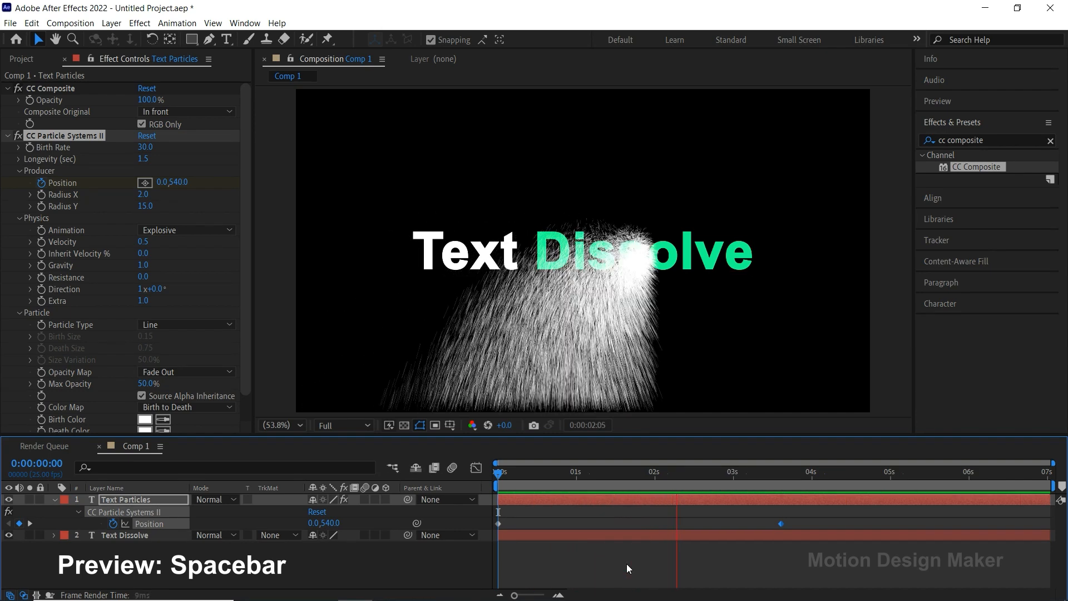
key("space")
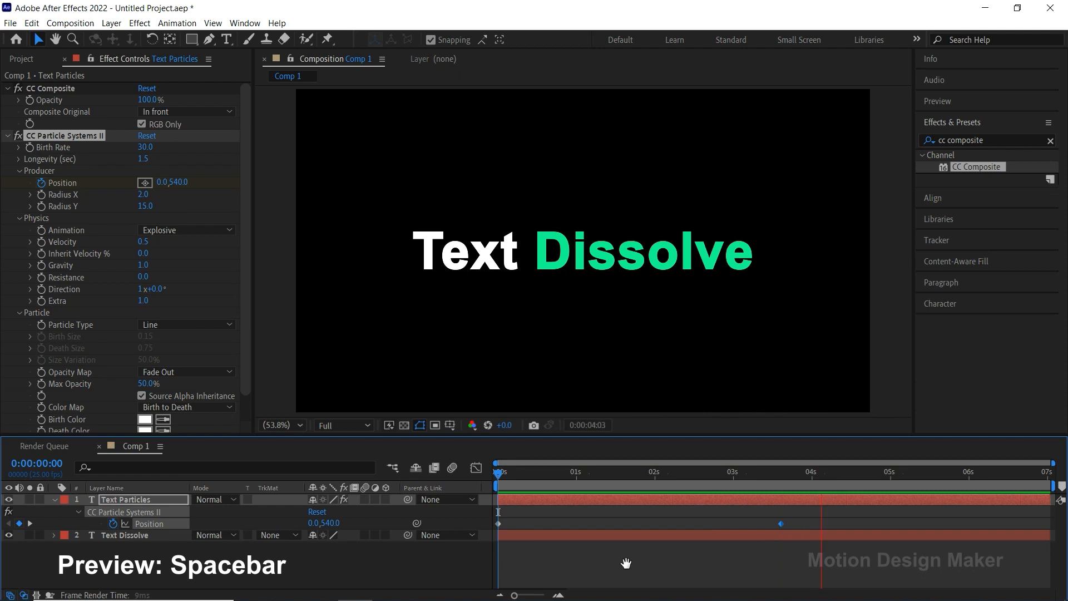
Step: Move the current time to 2 seconds and set the Text Particles layer's Gravity to -0.5
left_click_drag(616, 473, 656, 479)
left_click(655, 501)
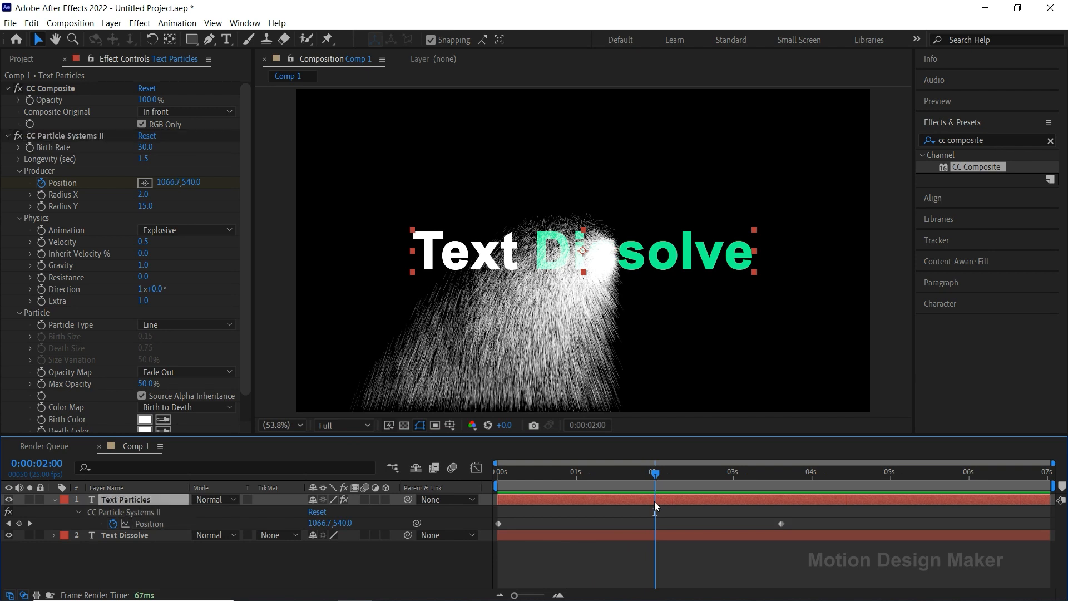
left_click(145, 265)
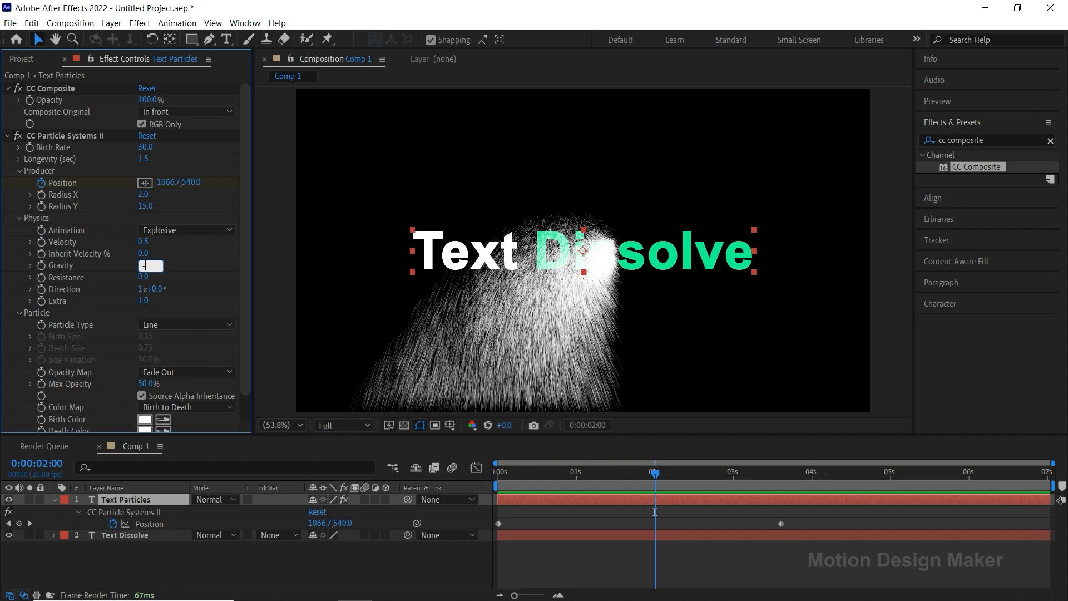
key("Return")
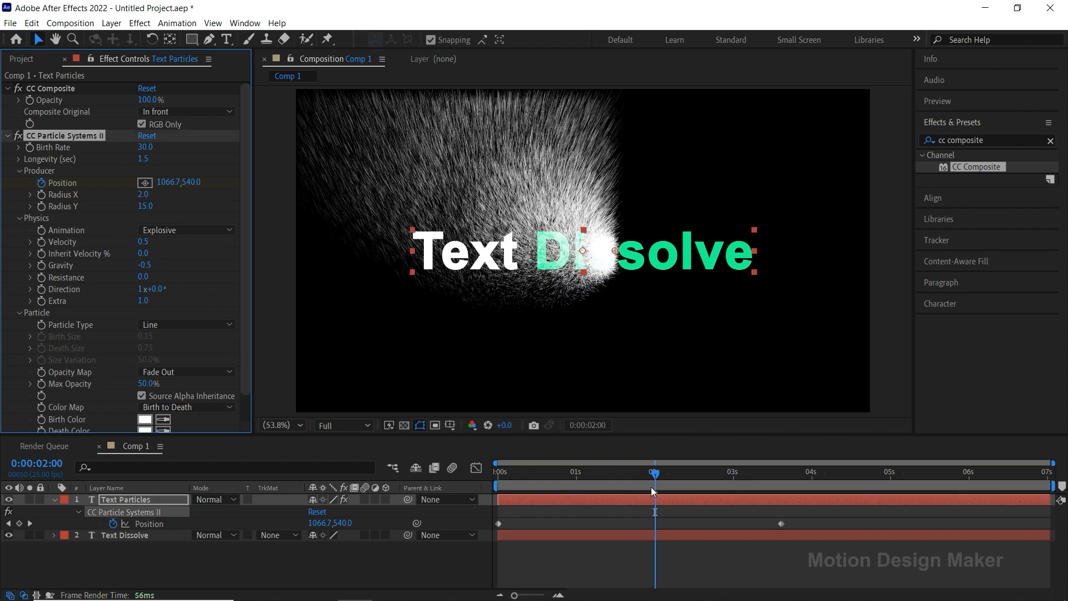
Step: Preview the particles with the negative gravity twice from the start of the composition
left_click_drag(655, 474, 499, 488)
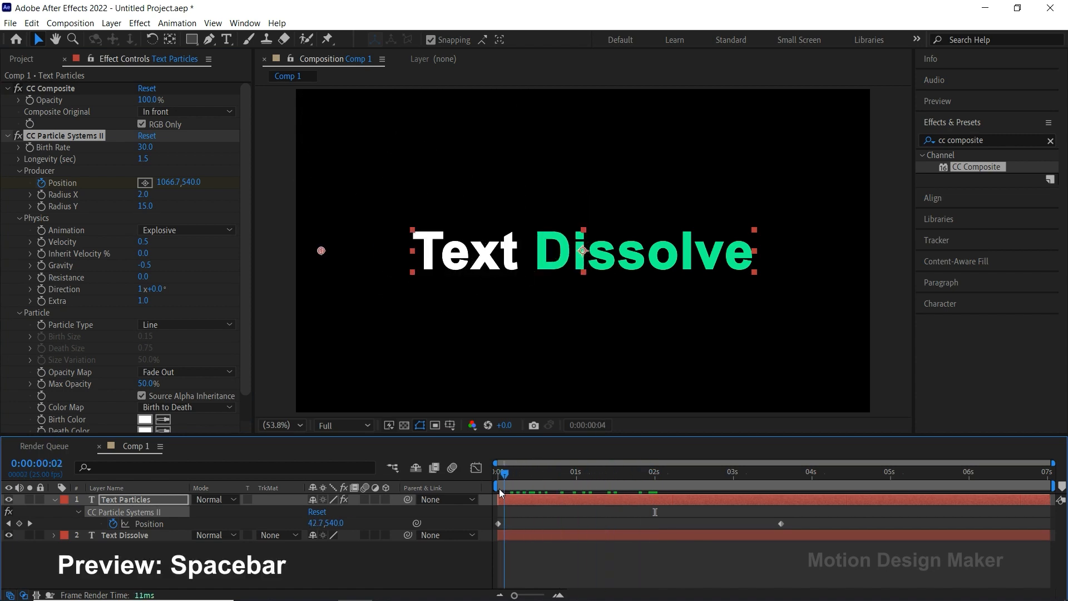
key("space")
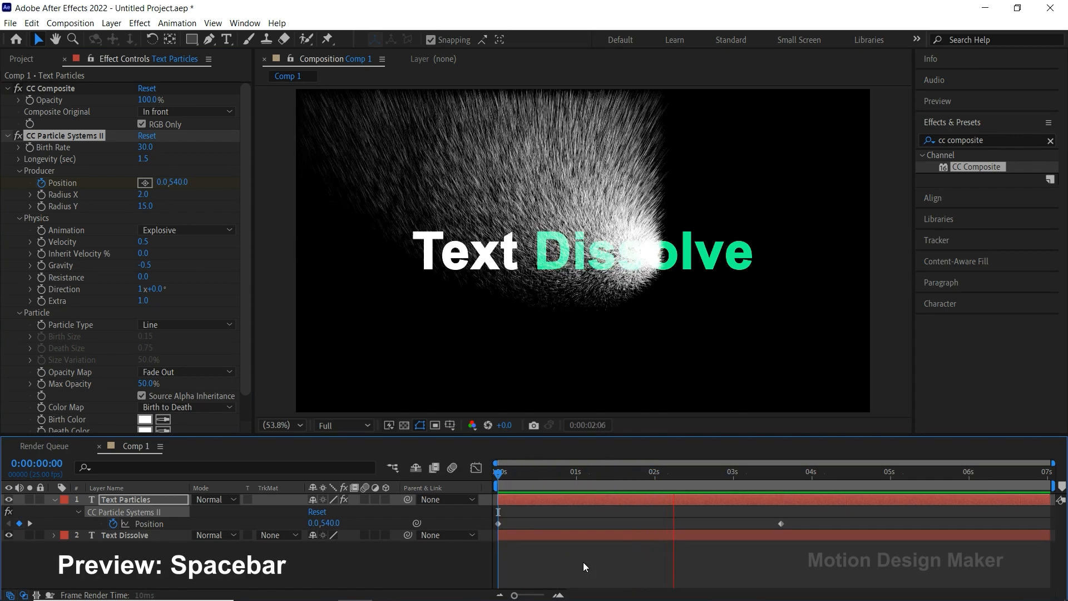
key("space")
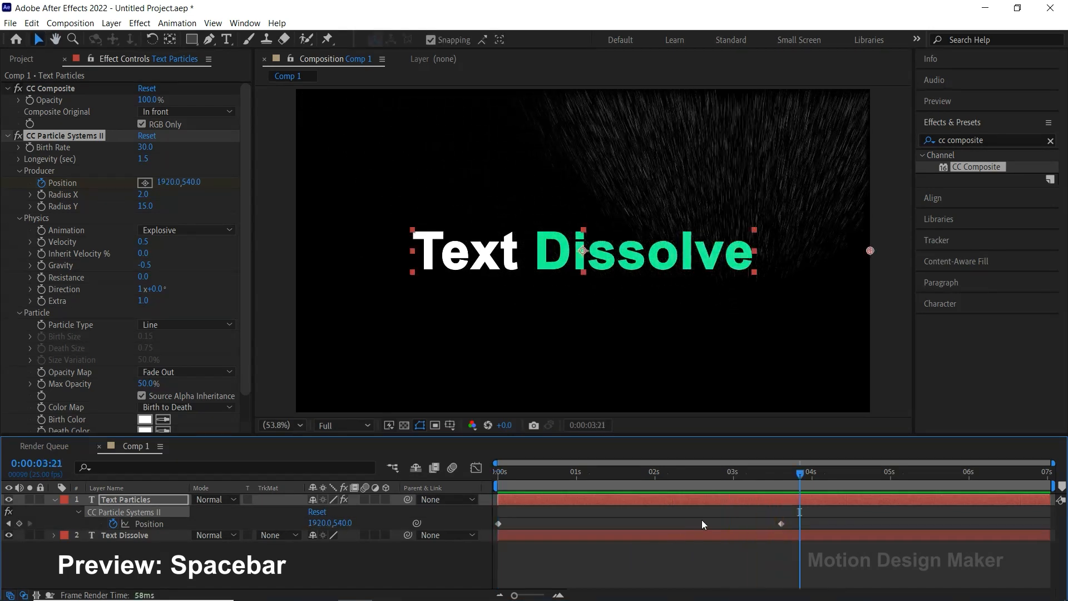
left_click_drag(806, 478, 488, 486)
key("space")
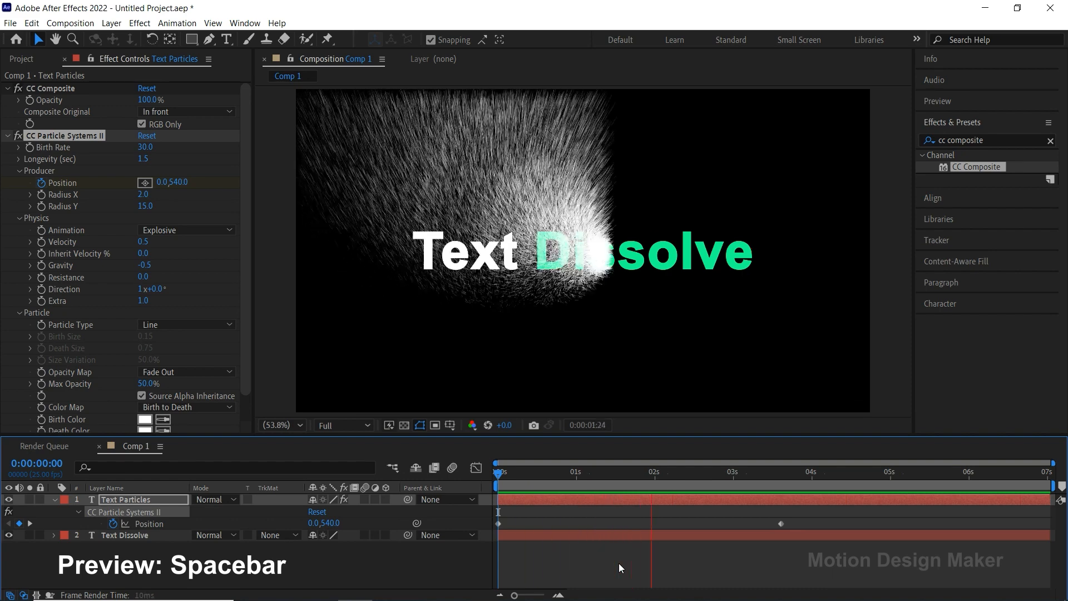
Step: Return the current time to 2 seconds and set the Text Particles layer's Resistance to 22
key("space")
left_click_drag(716, 479, 654, 489)
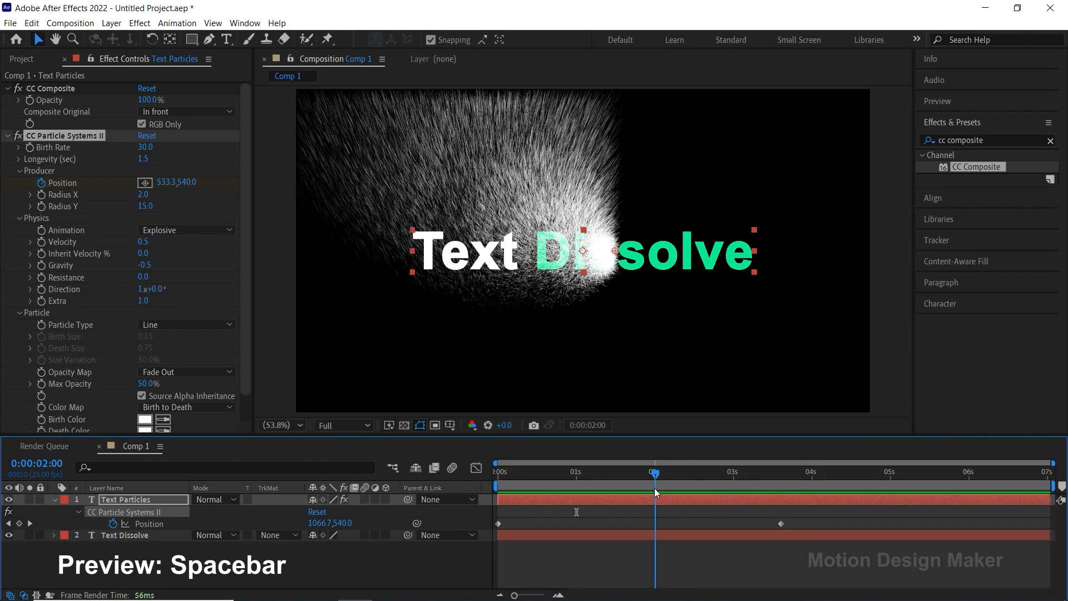
left_click(653, 499)
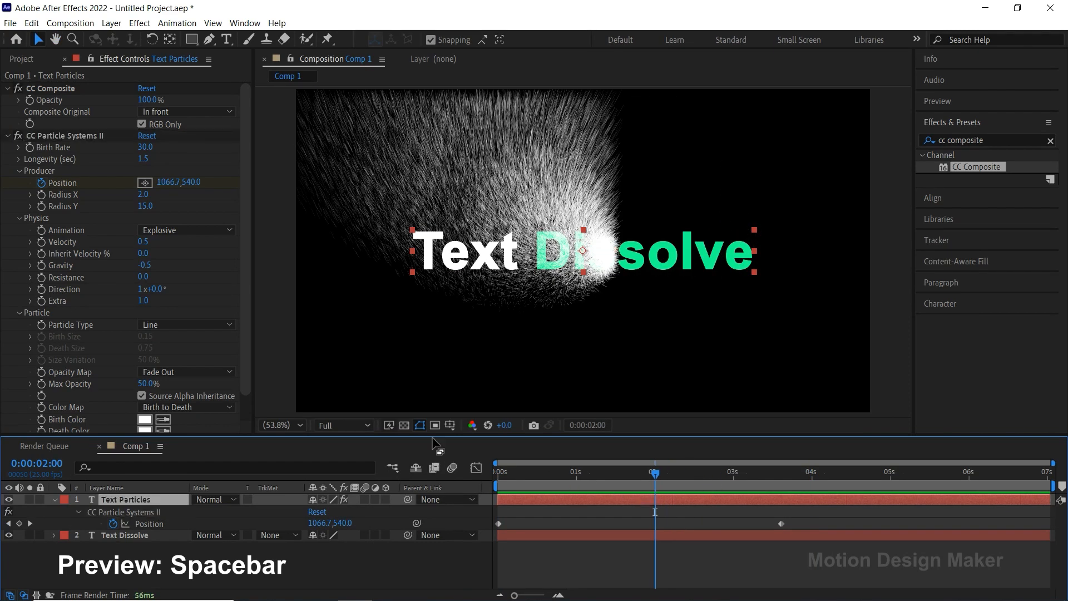
left_click(143, 278)
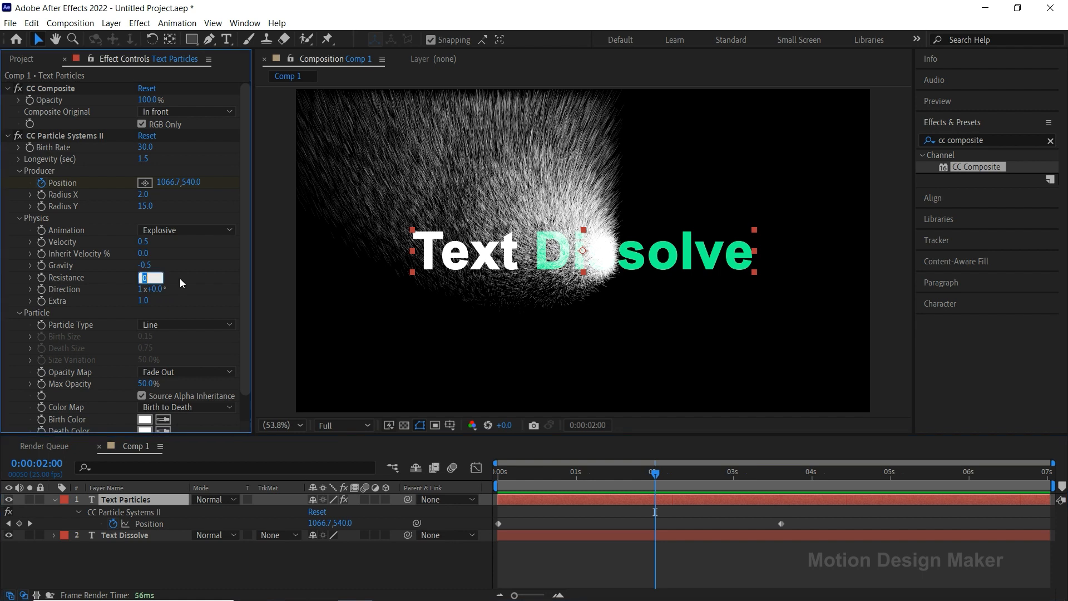
type("22")
key("Return")
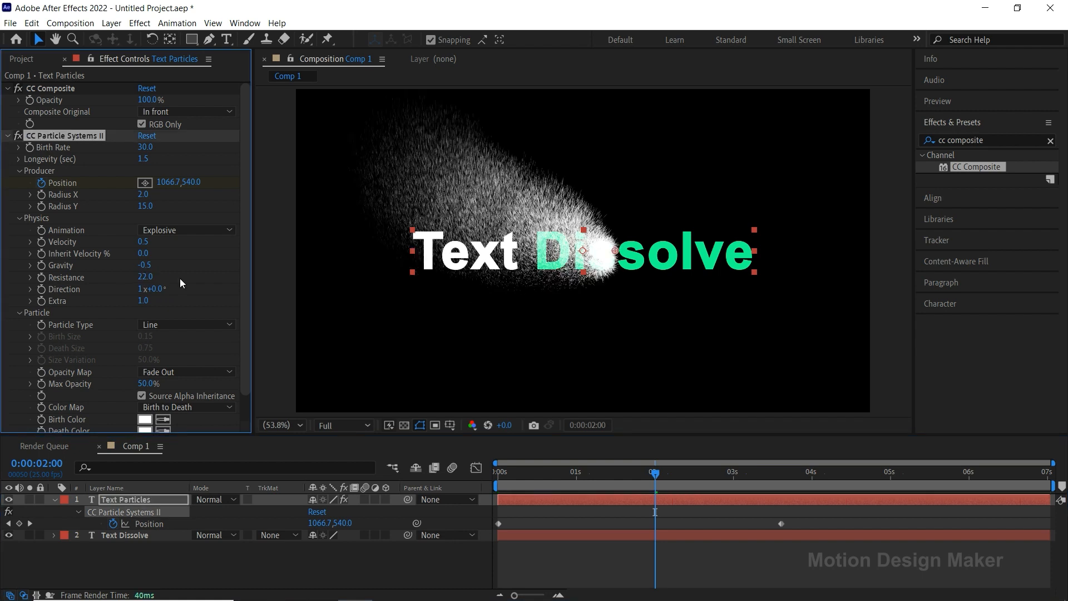
Step: Set the Inherit Velocity of the Text Particles layer's particle system to 30%
left_click(143, 254)
type("30")
key("Return")
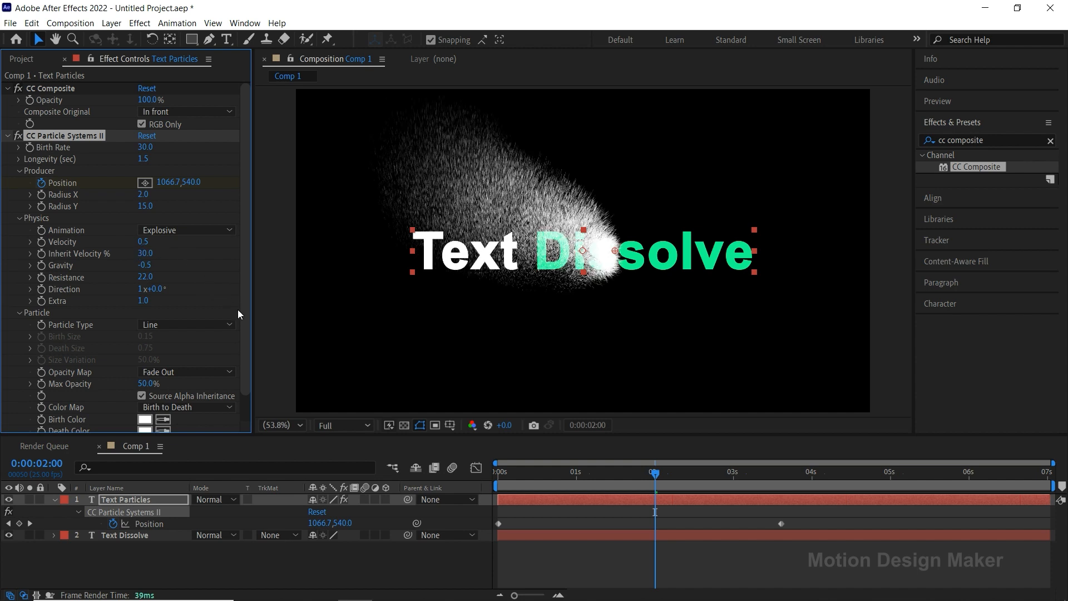
Step: Preview the particle animation from the start with the new resistance and inherited velocity
left_click(657, 476)
key("space")
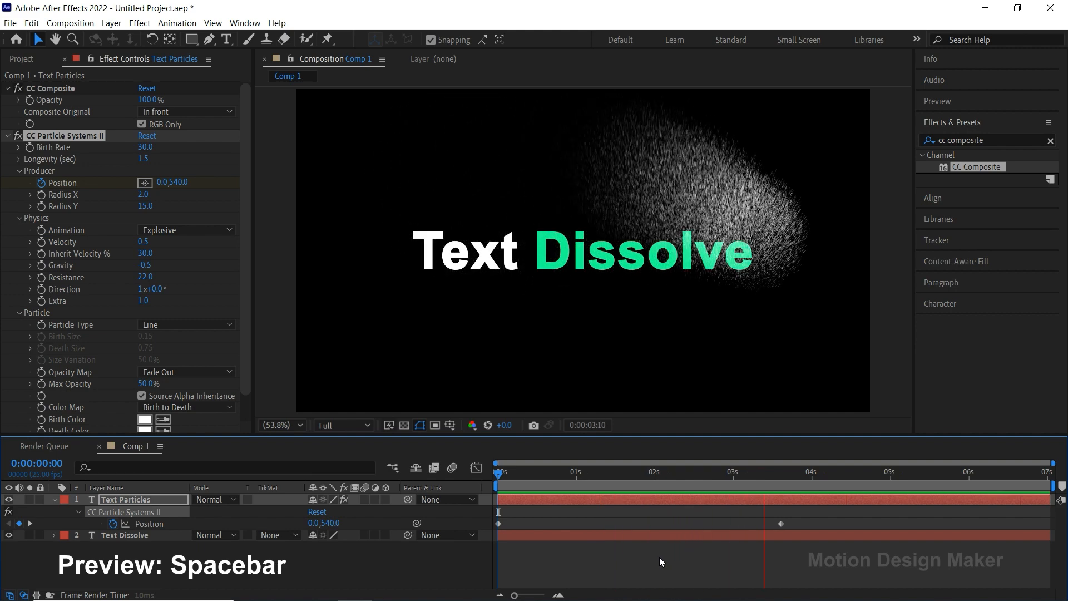
key("space")
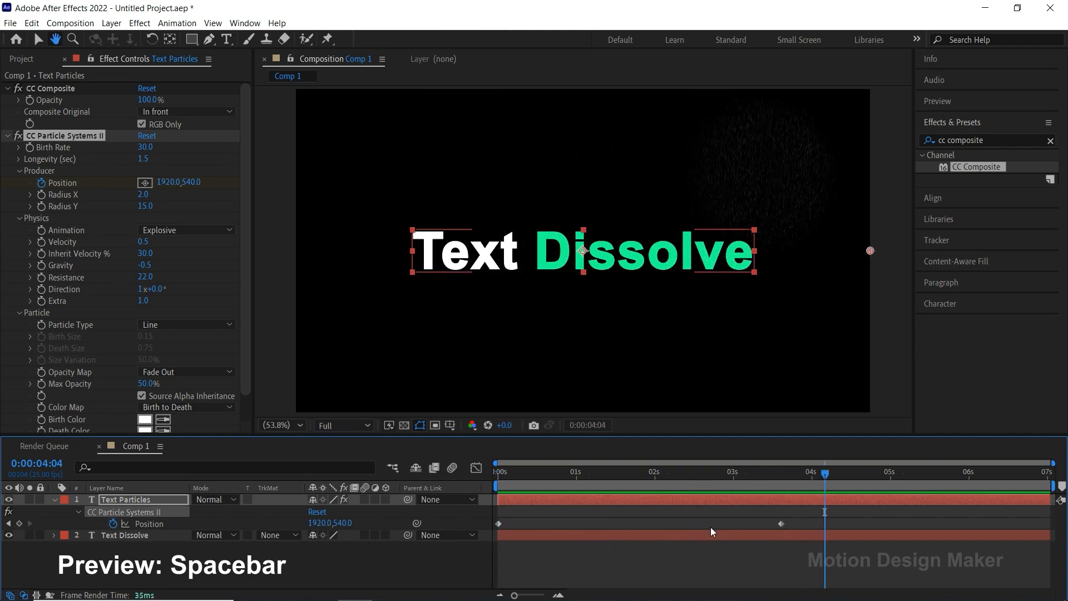
Step: Go back to 2 seconds and change the Text Particles layer's Color Map to Origin Constant
left_click_drag(721, 478, 656, 483)
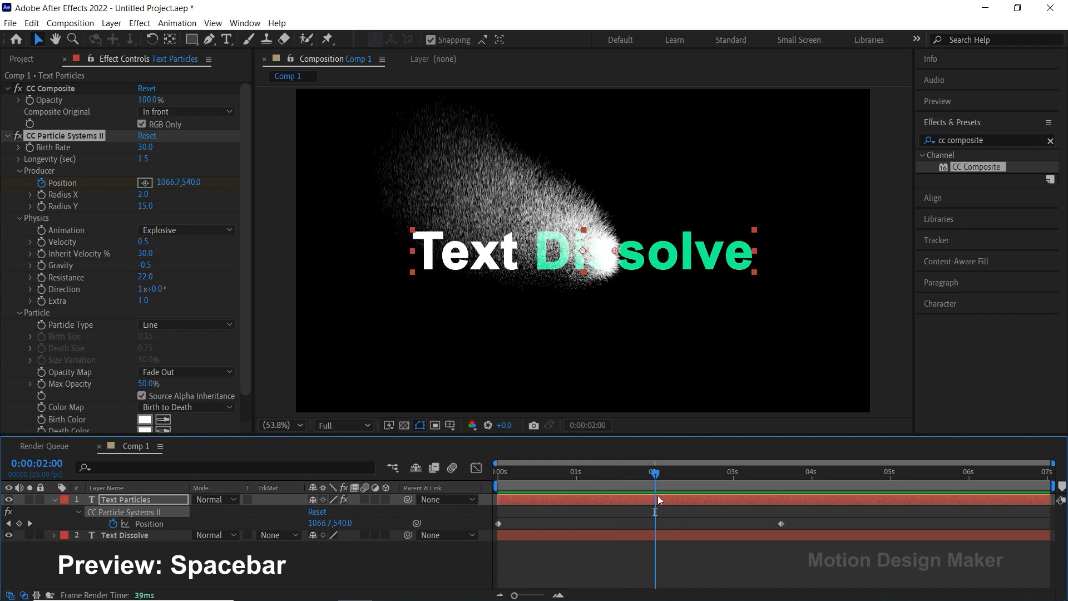
left_click(658, 500)
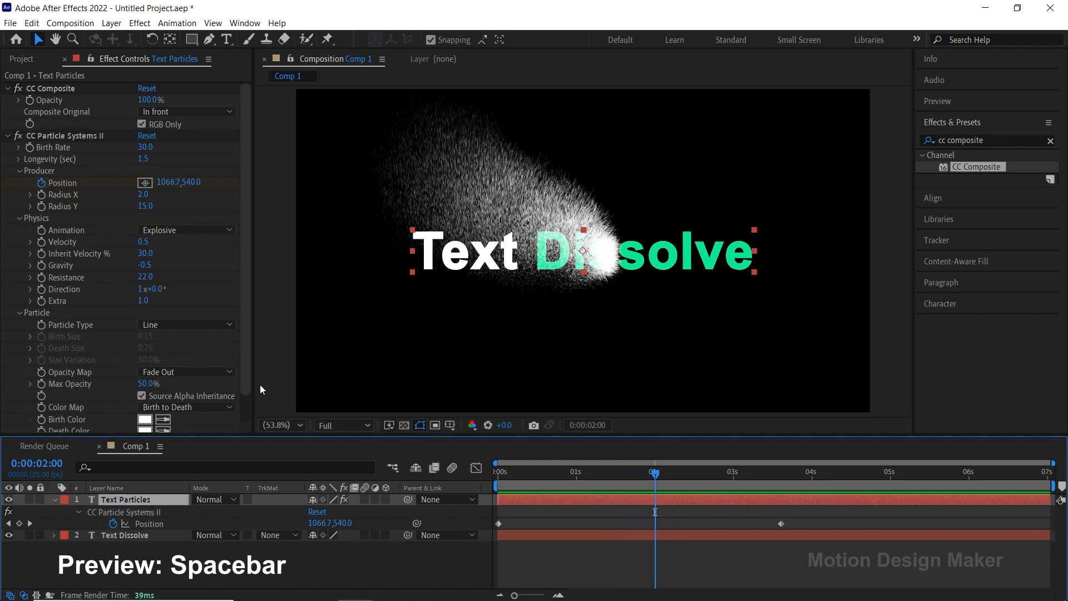
left_click_drag(248, 373, 245, 409)
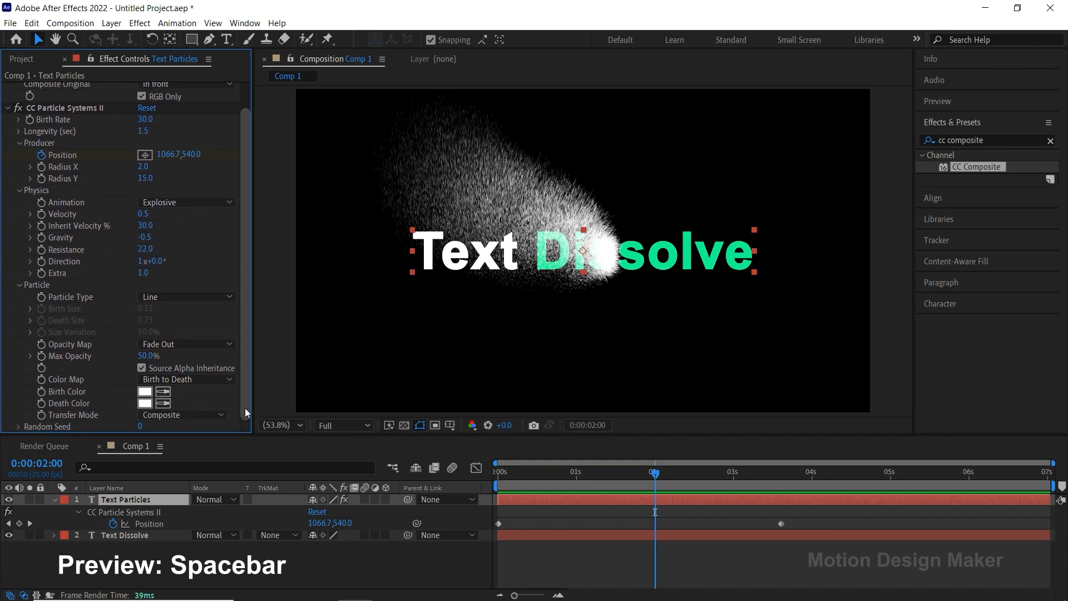
left_click(211, 378)
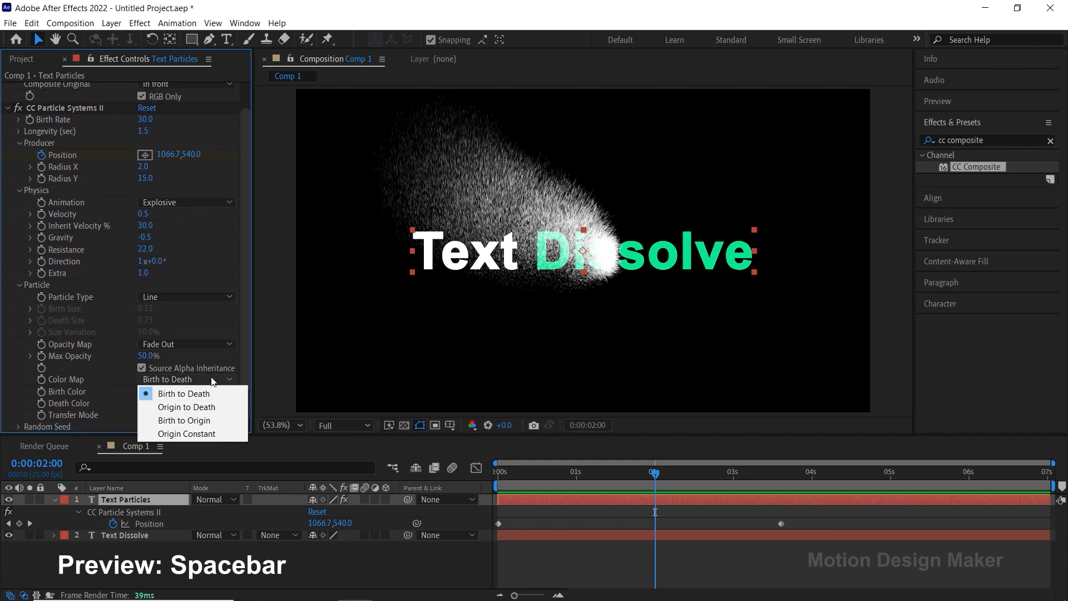
left_click(222, 435)
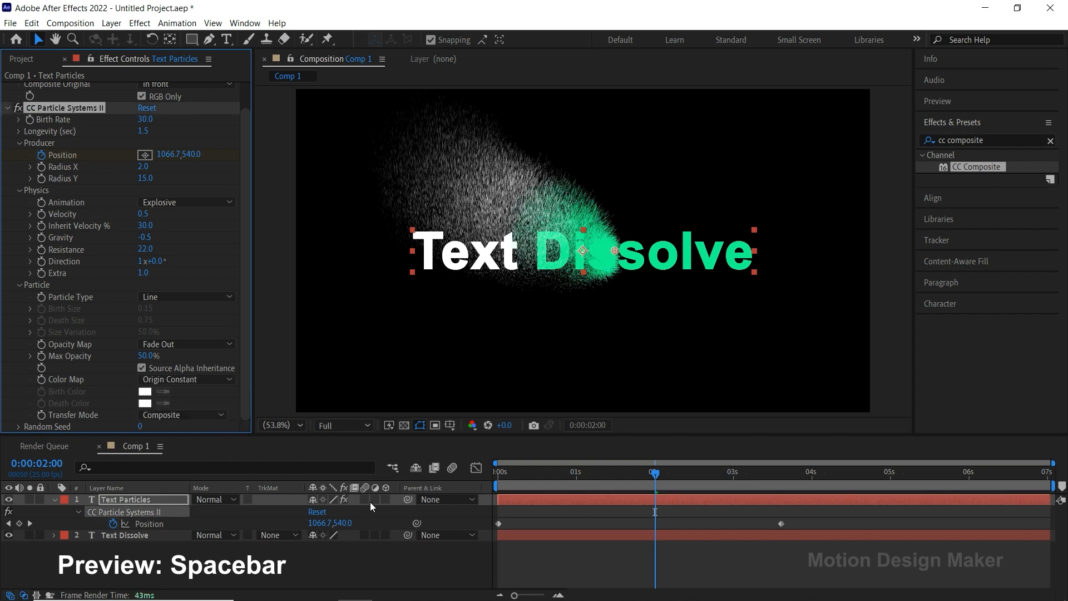
Step: Preview the particles in the text's own colors from the start, and return to the first frame
left_click_drag(656, 478, 490, 482)
key("space")
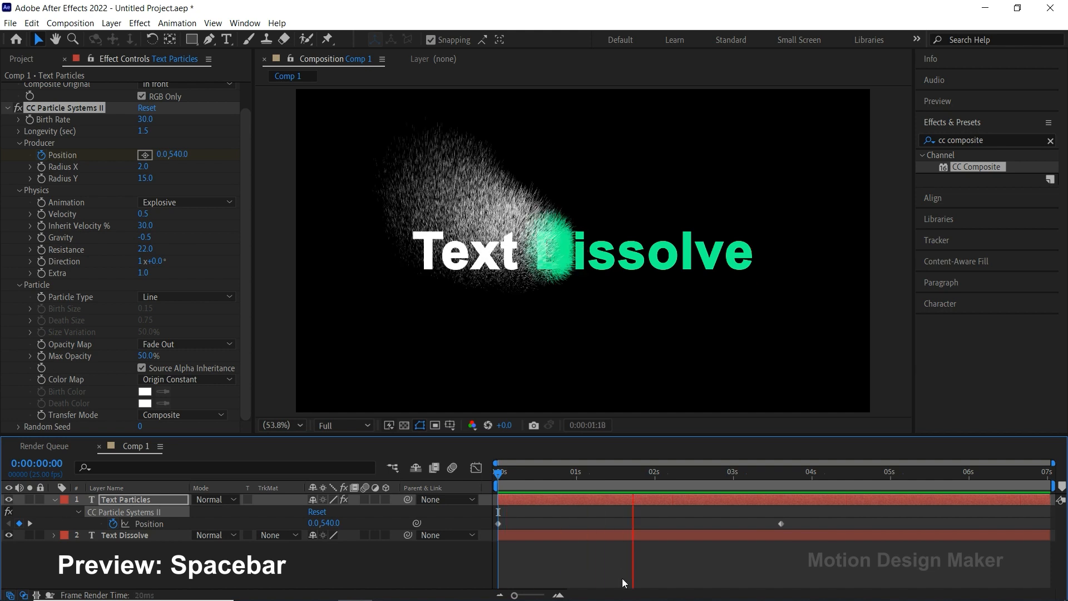
left_click_drag(779, 475, 492, 514)
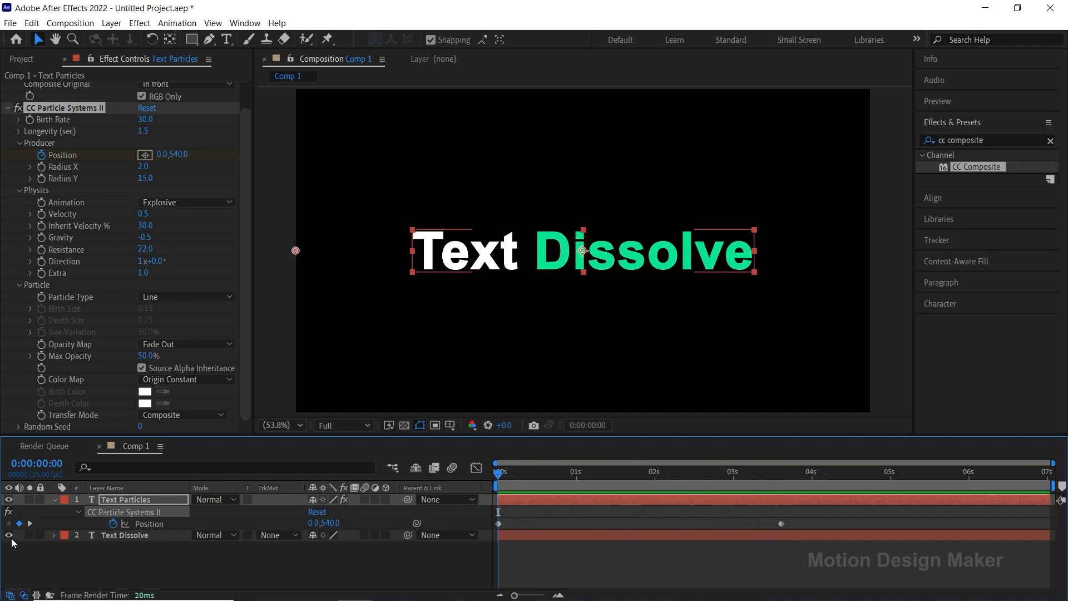
Step: Preview the particles alone with the Text Dissolve layer hidden, and show the layer again at 2 seconds
left_click(9, 535)
key("space")
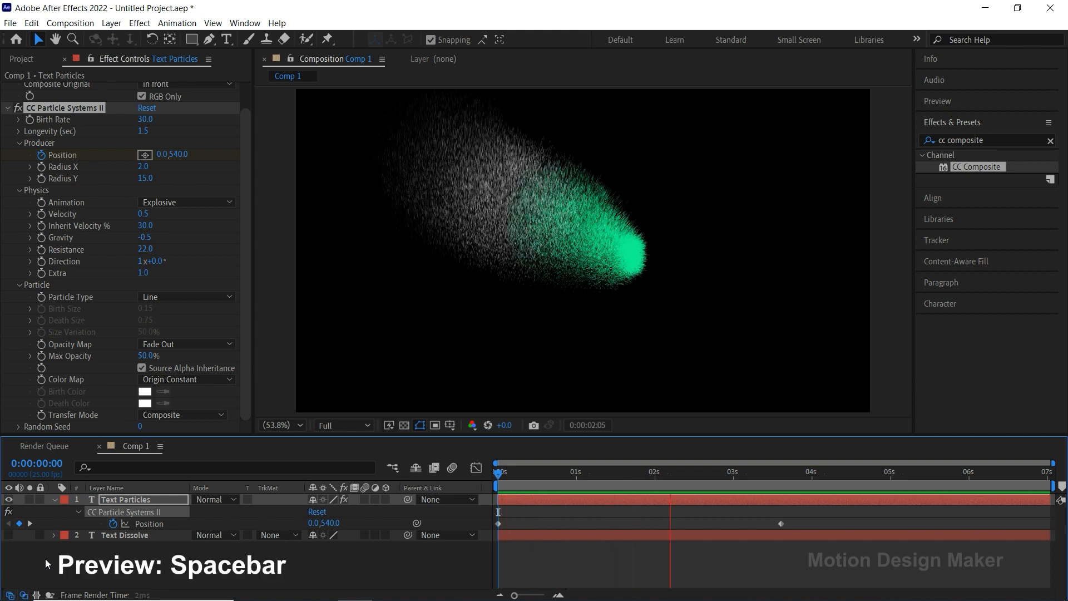
left_click_drag(554, 479, 655, 496)
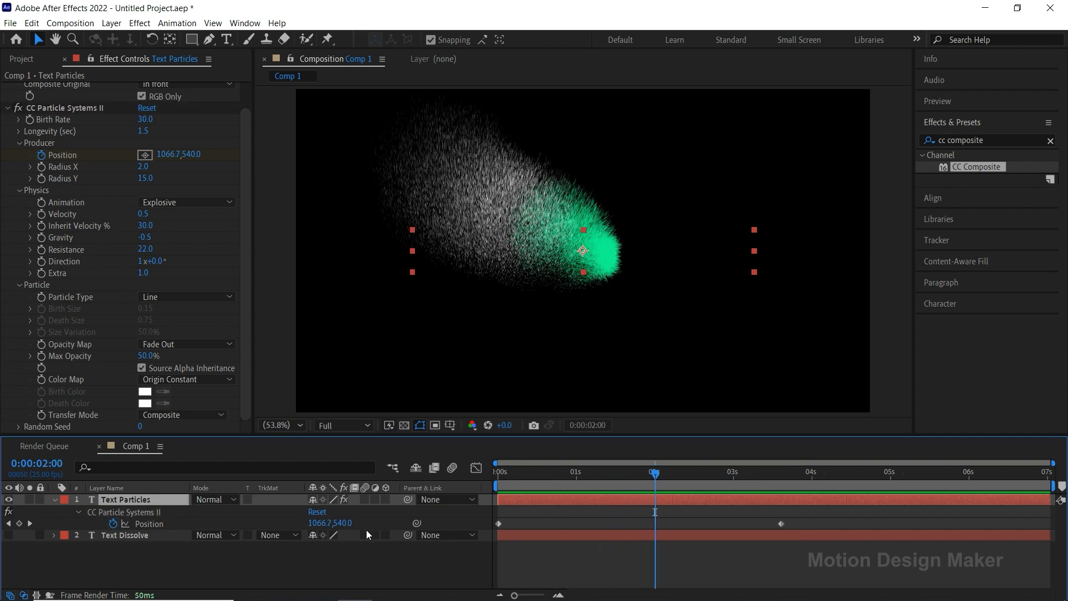
left_click(9, 536)
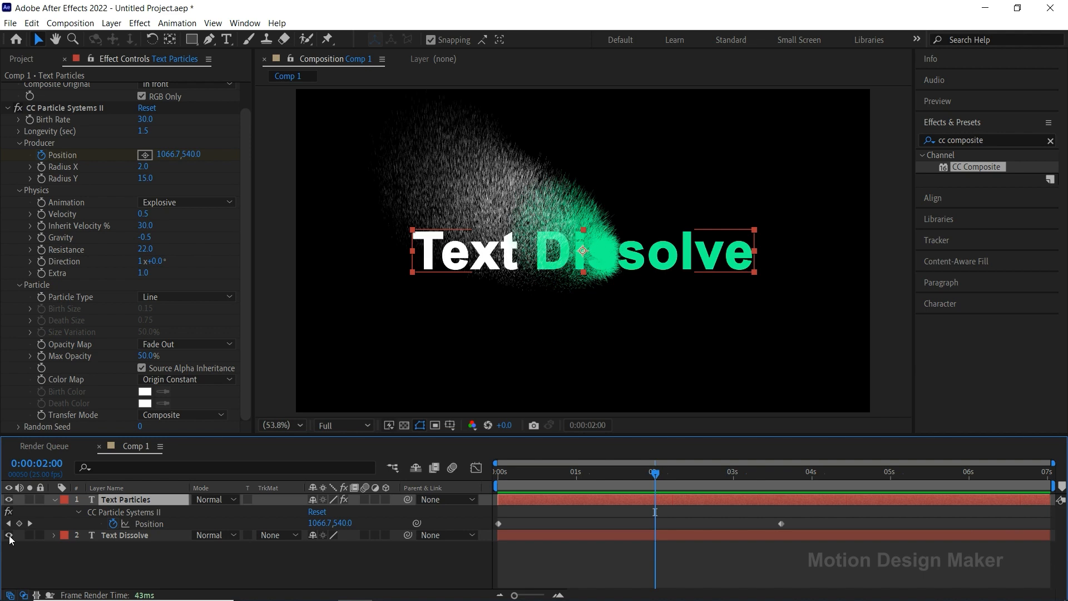
Step: Find the Linear Wipe transition effect and apply it to the Text Dissolve layer
left_click(128, 535)
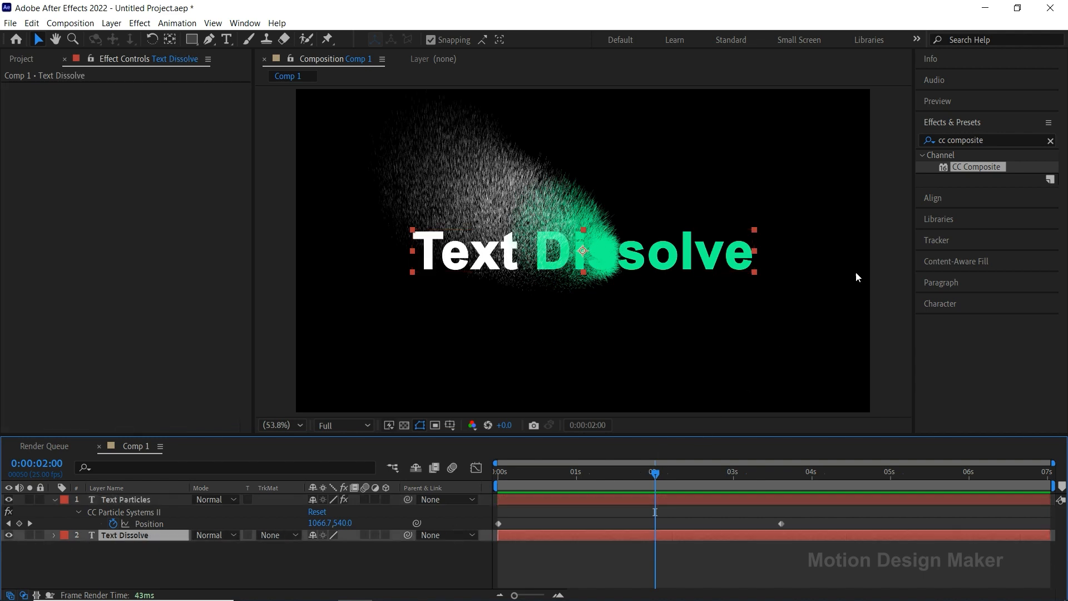
left_click(985, 140)
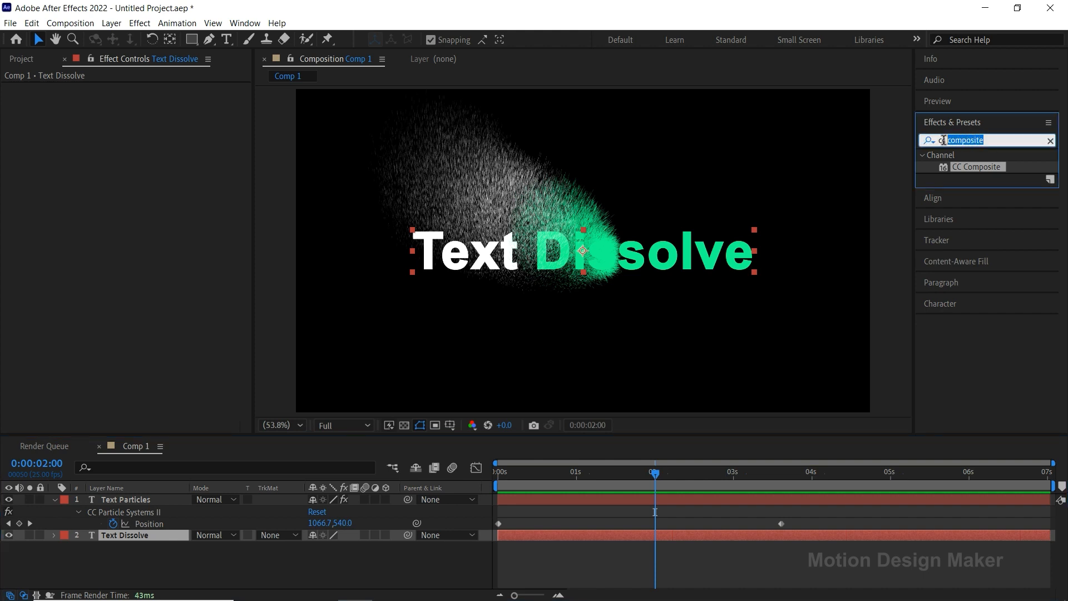
type("linear wipe")
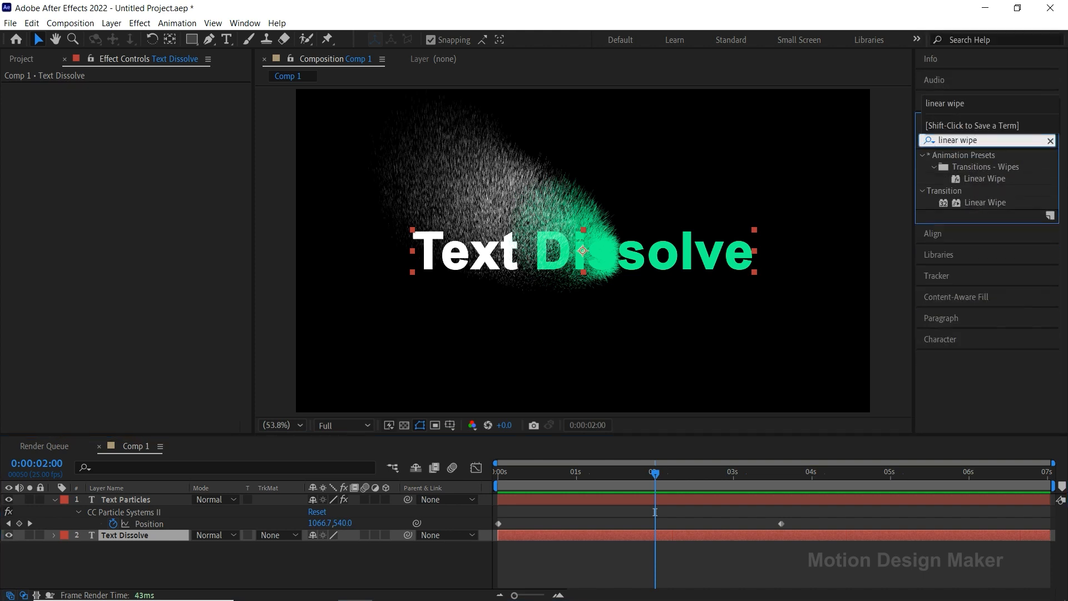
left_click(984, 202)
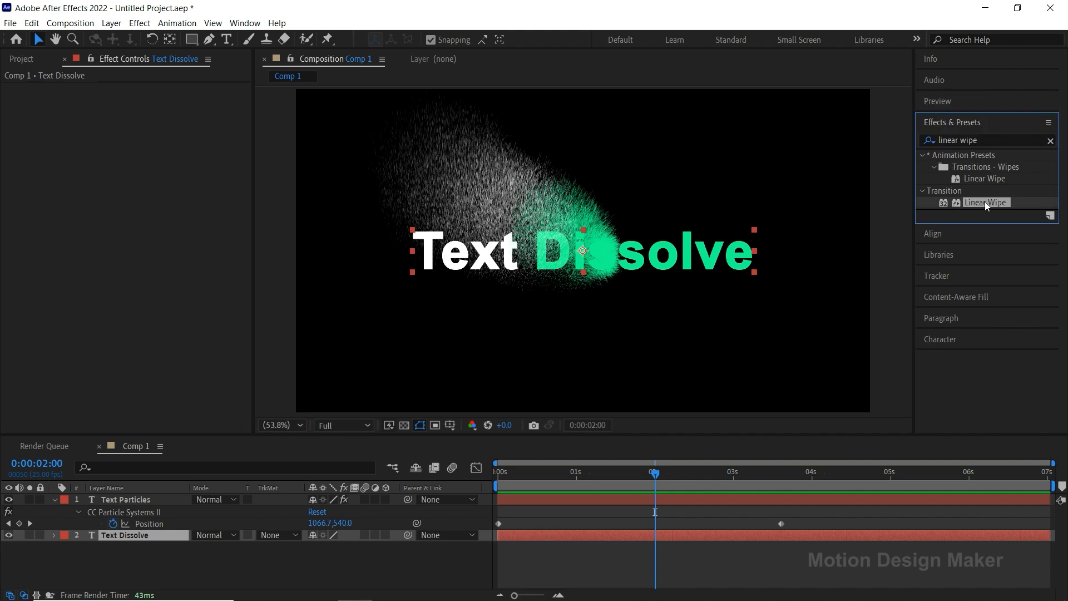
left_click_drag(986, 201, 625, 535)
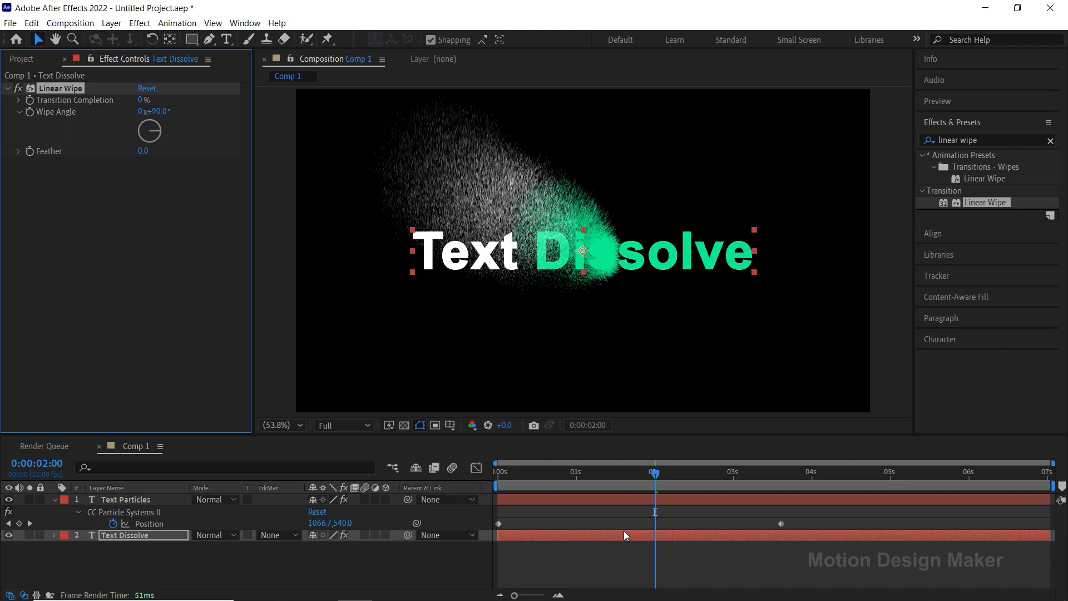
Step: Keyframe the Linear Wipe's Transition Completion at 0% on the first frame and reveal the Text Dissolve layer's keyframes
left_click_drag(658, 477, 495, 501)
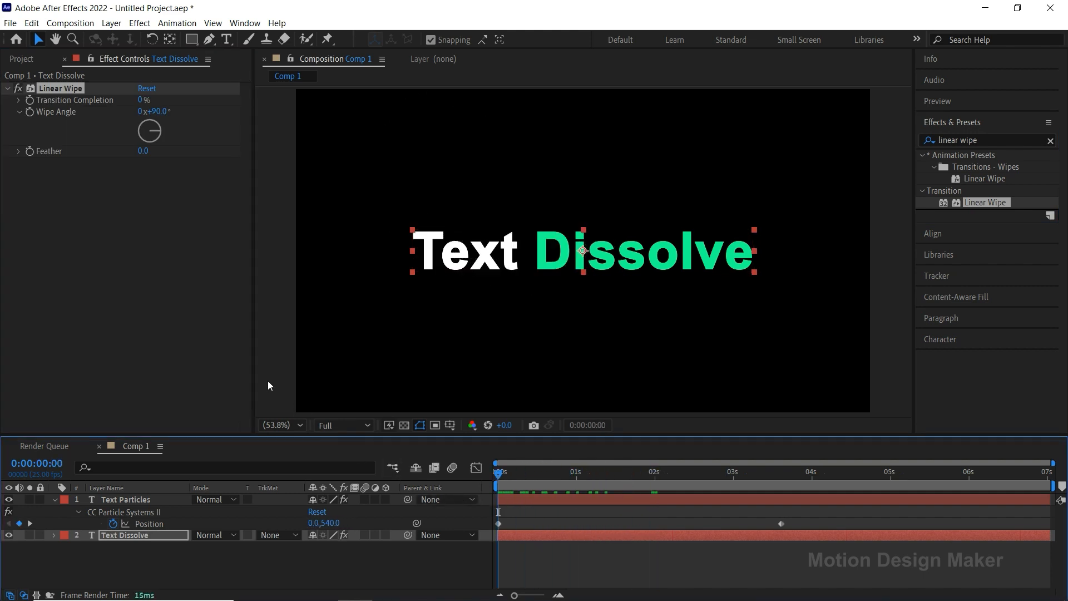
left_click(32, 99)
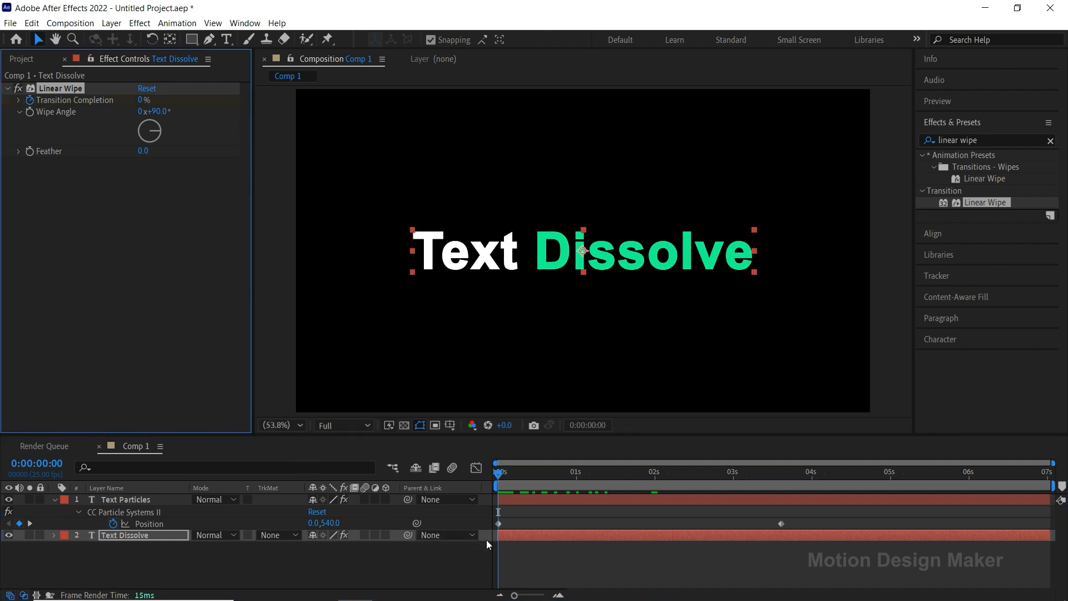
left_click(539, 537)
key("u")
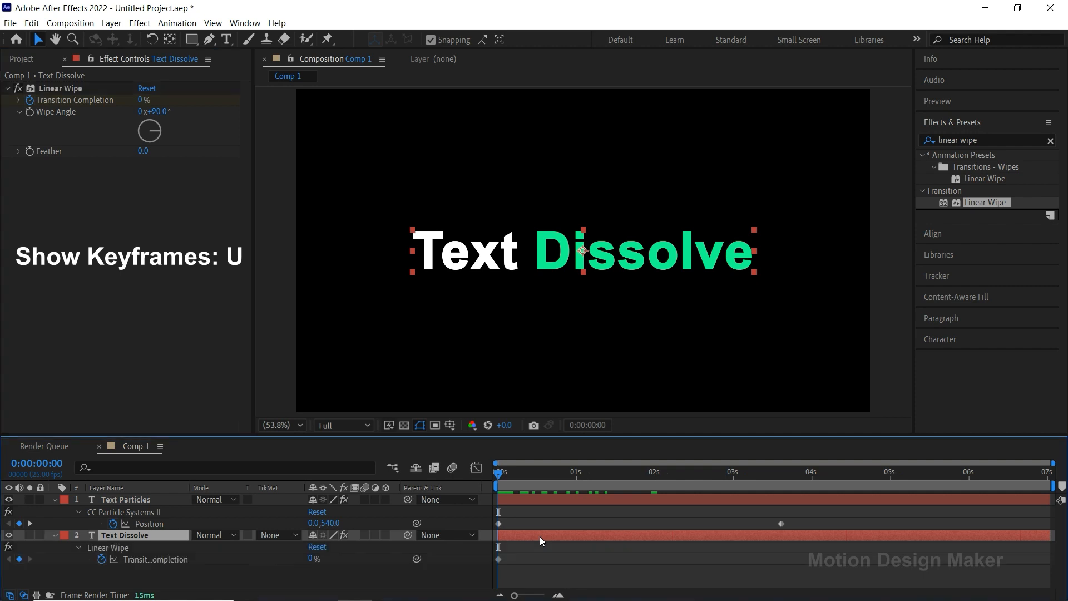
Step: Move the current time to 0:00:03:15 and set the Linear Wipe's Transition Completion to 100%
left_click_drag(499, 473, 777, 536)
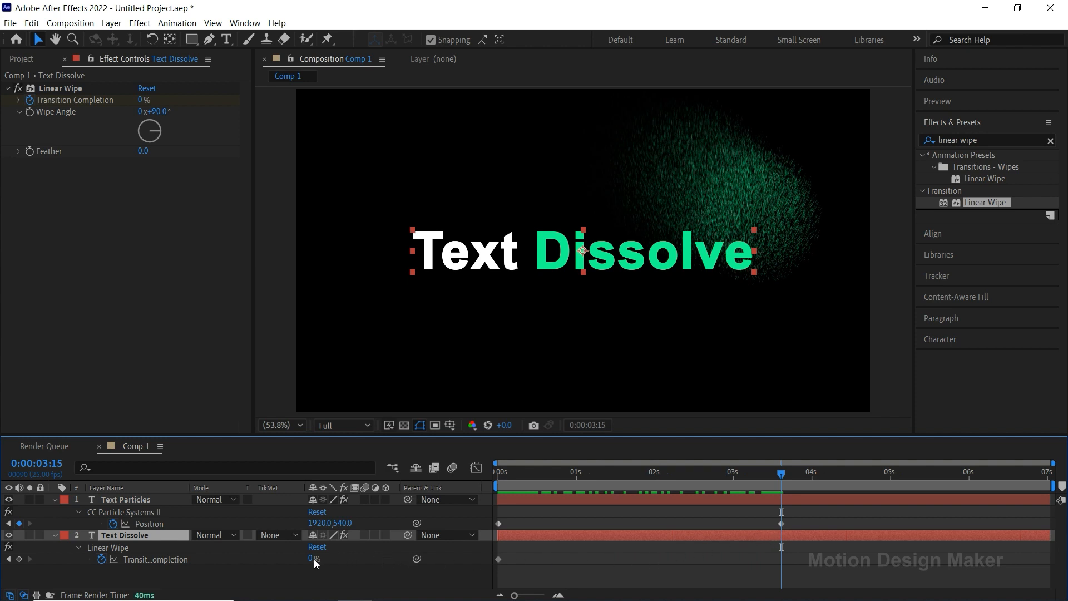
left_click_drag(314, 559, 362, 560)
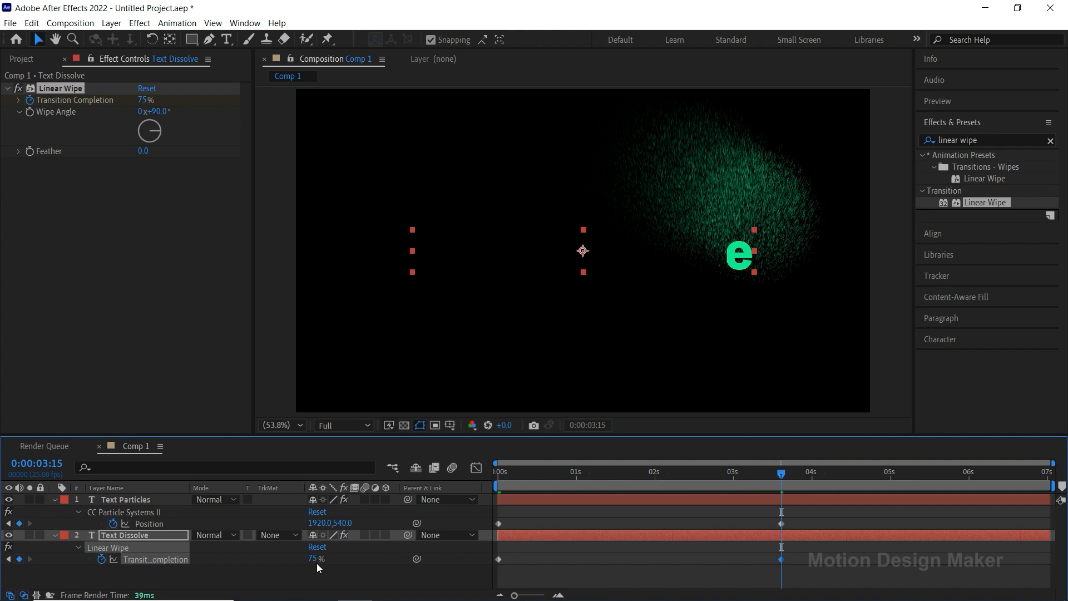
left_click(315, 560)
type("100")
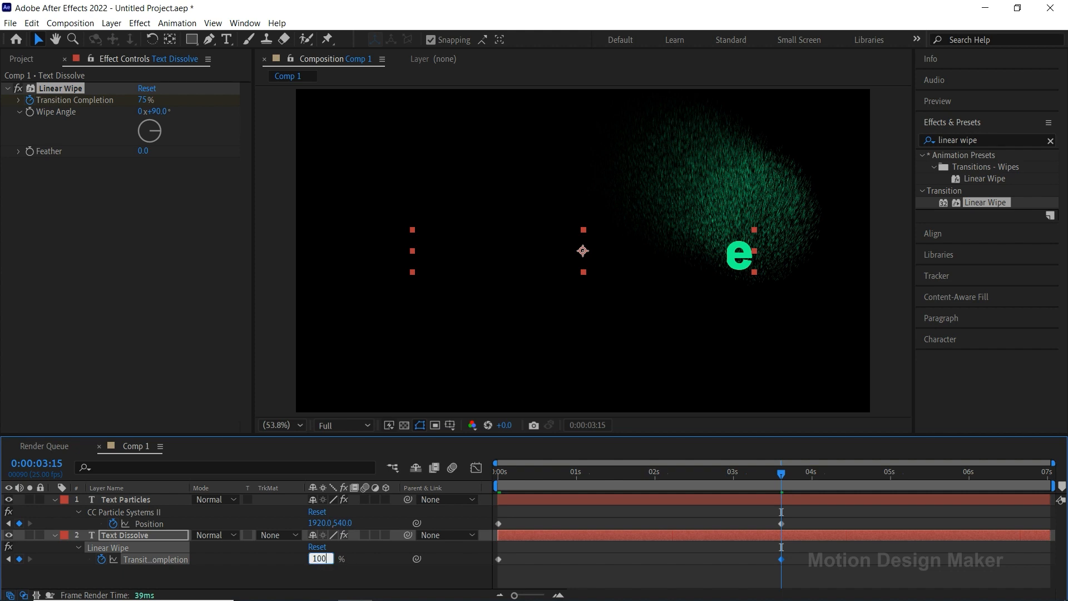
key("Return")
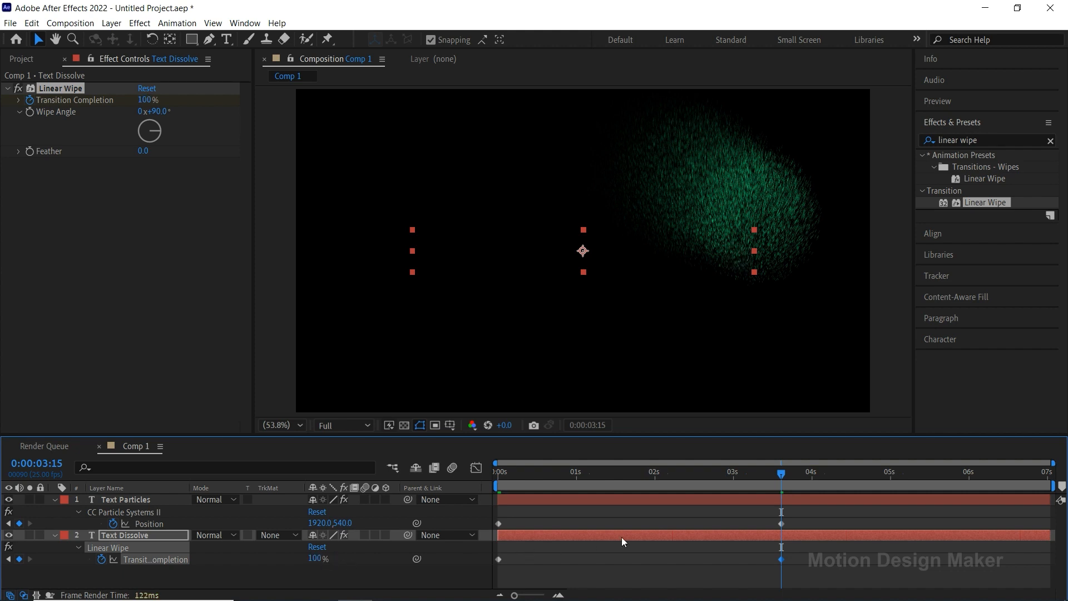
Step: Preview the text wiping away together with the particles from the start of the composition
left_click_drag(782, 474, 486, 503)
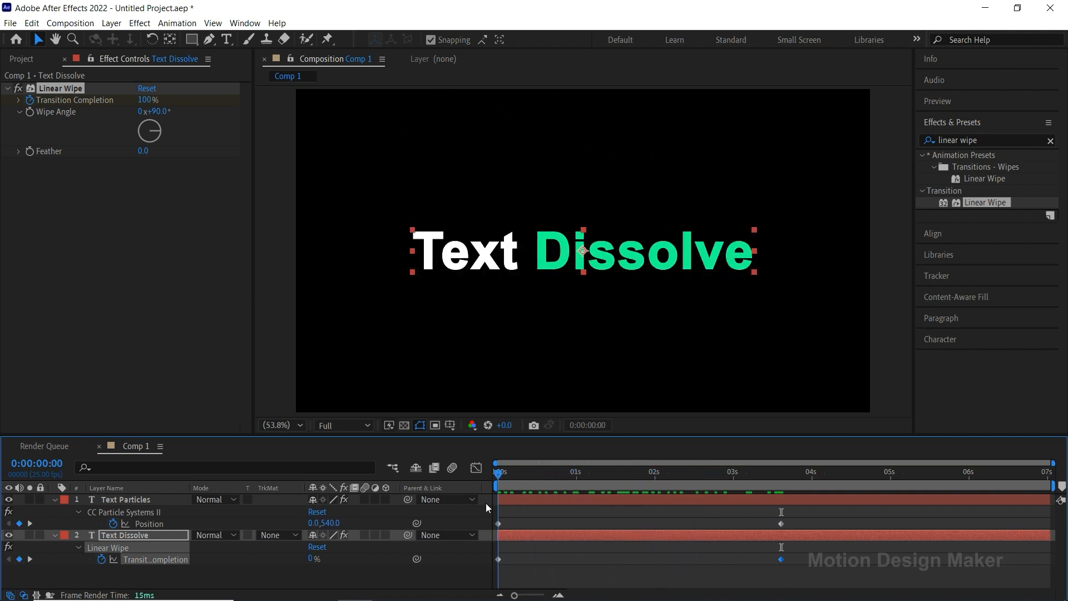
left_click(604, 570)
key("space")
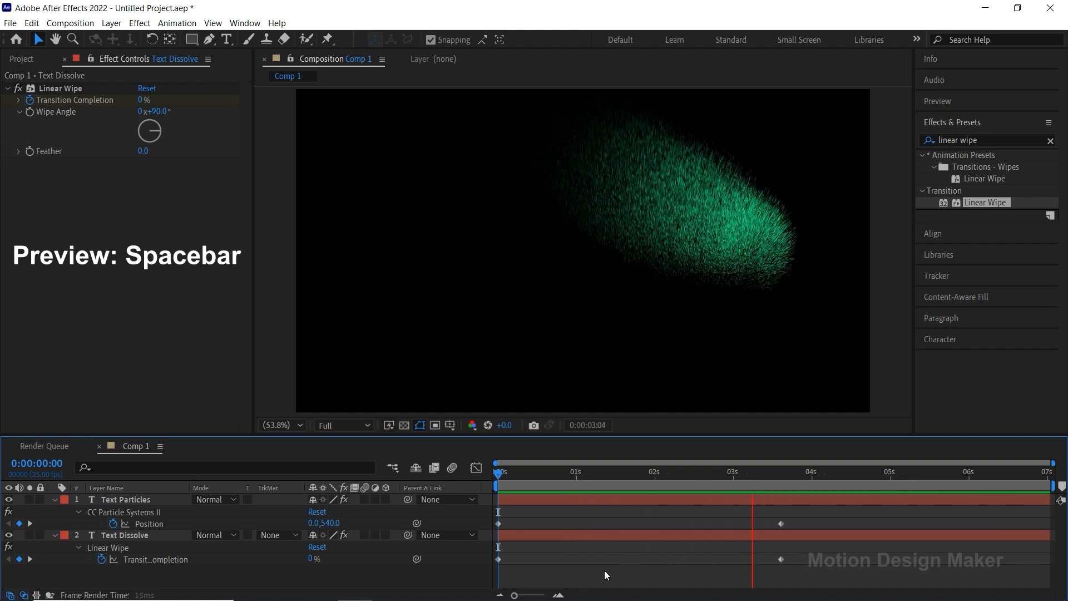
key("space")
Step: Move the current time to 0:00:01:14 and set the Linear Wipe's Feather to 50 on the Text Dissolve layer
left_click_drag(680, 476, 620, 485)
key("z")
left_click(562, 274)
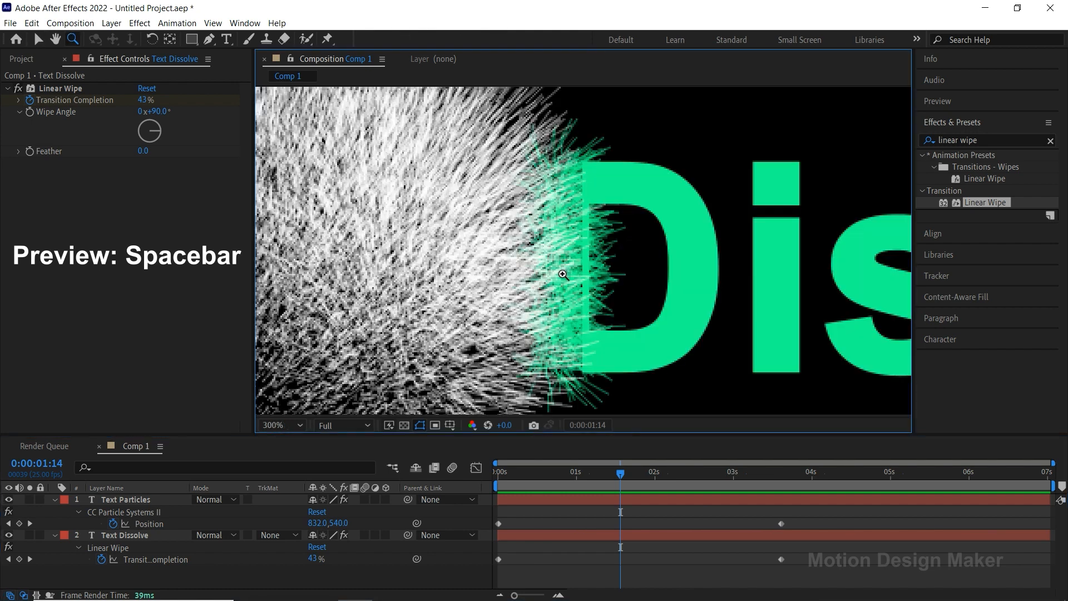
key("v")
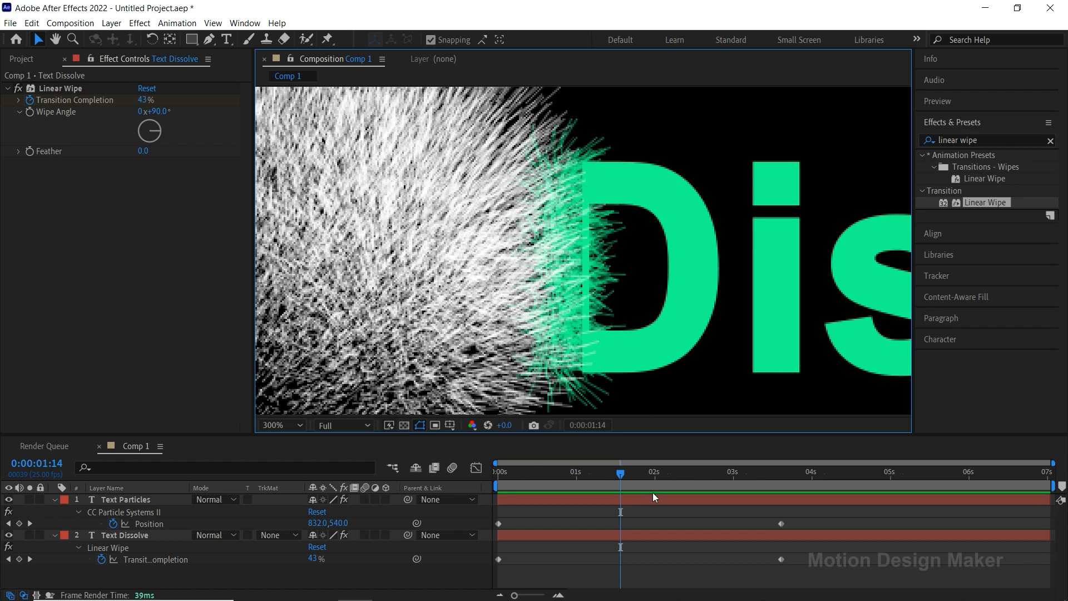
left_click(632, 533)
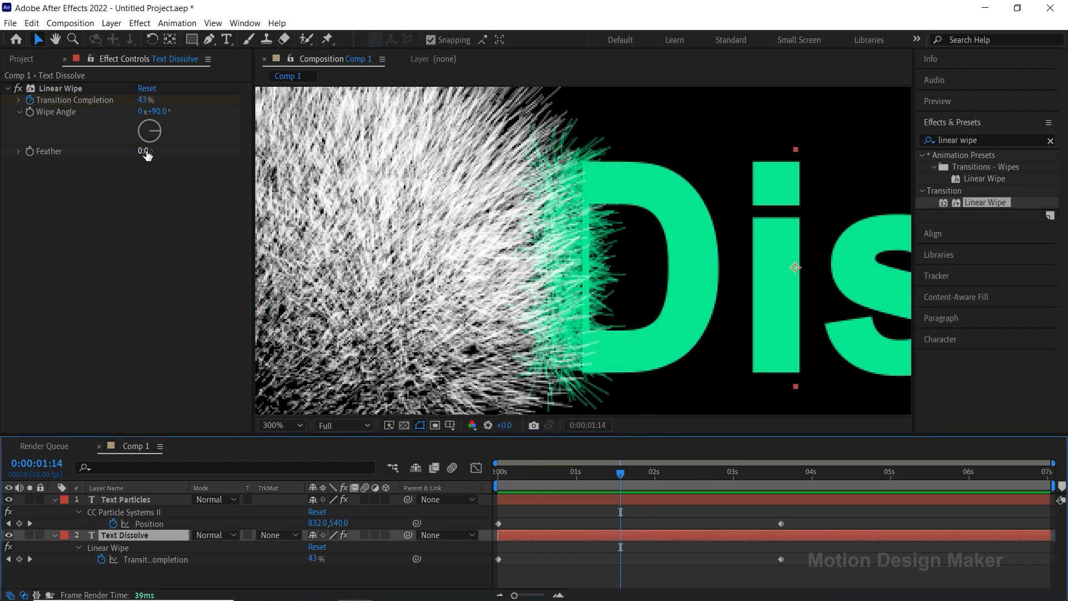
left_click(146, 152)
type("50")
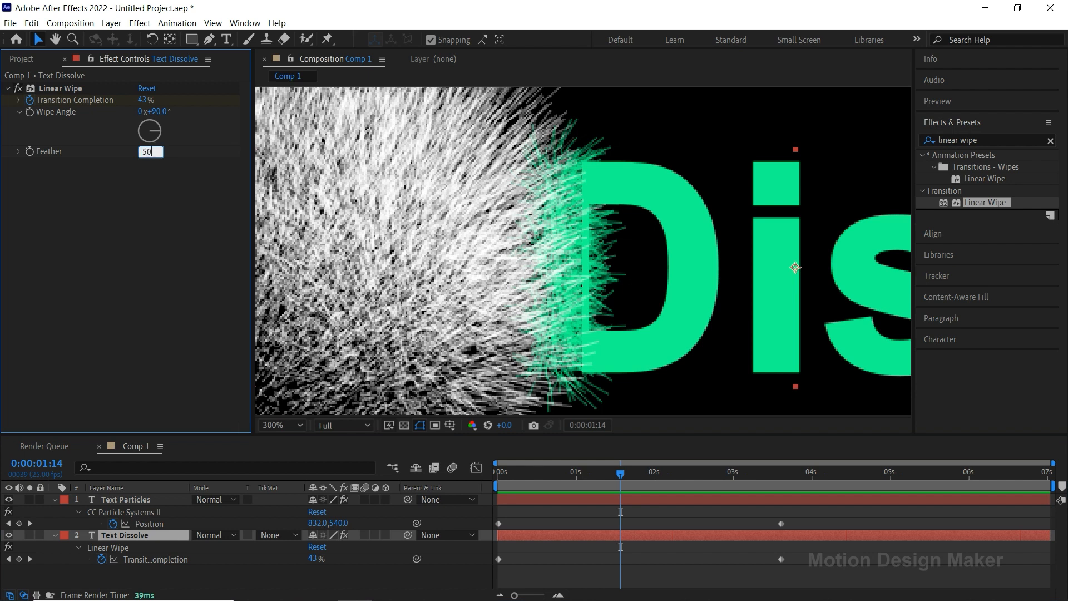
key("Return")
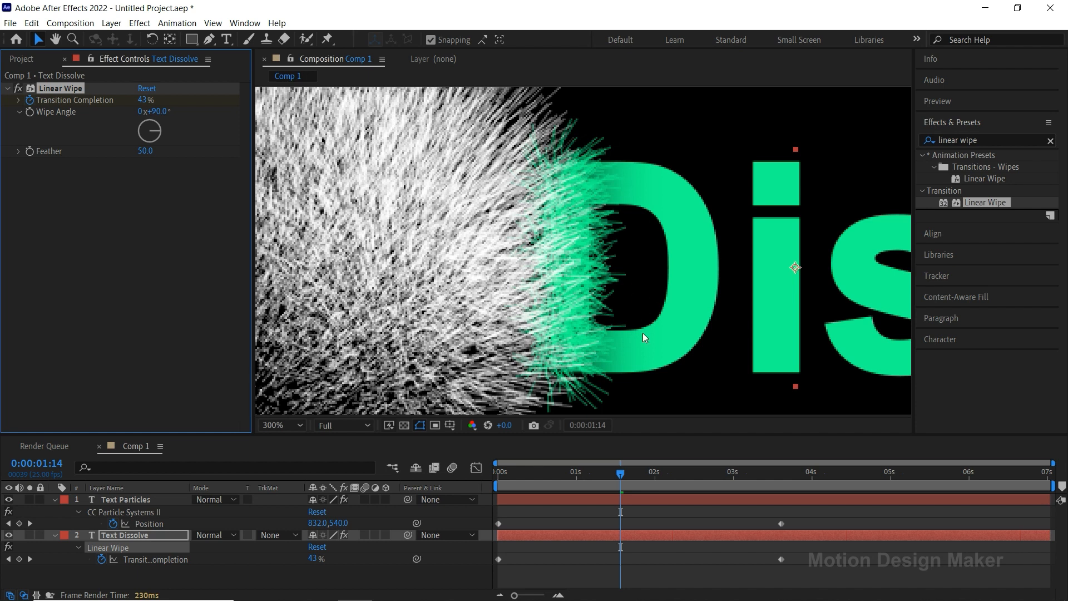
Step: Shift the Linear Wipe's final Transition Completion keyframe slightly later and preview the whole composition from the first frame
left_click_drag(781, 559, 786, 557)
left_click(745, 560)
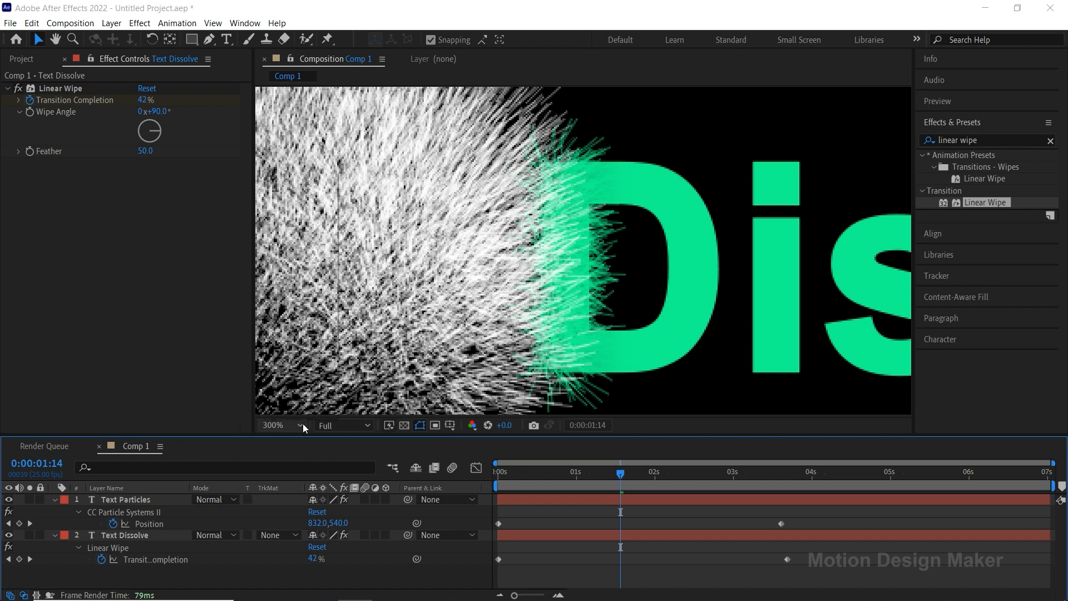
left_click(303, 425)
left_click(327, 179)
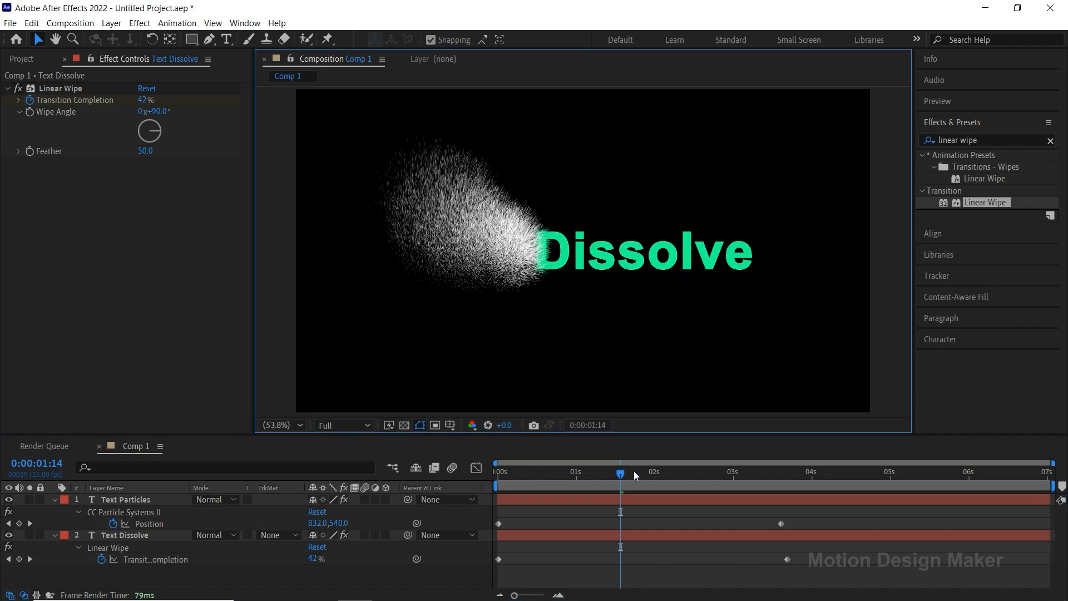
left_click_drag(616, 474, 550, 479)
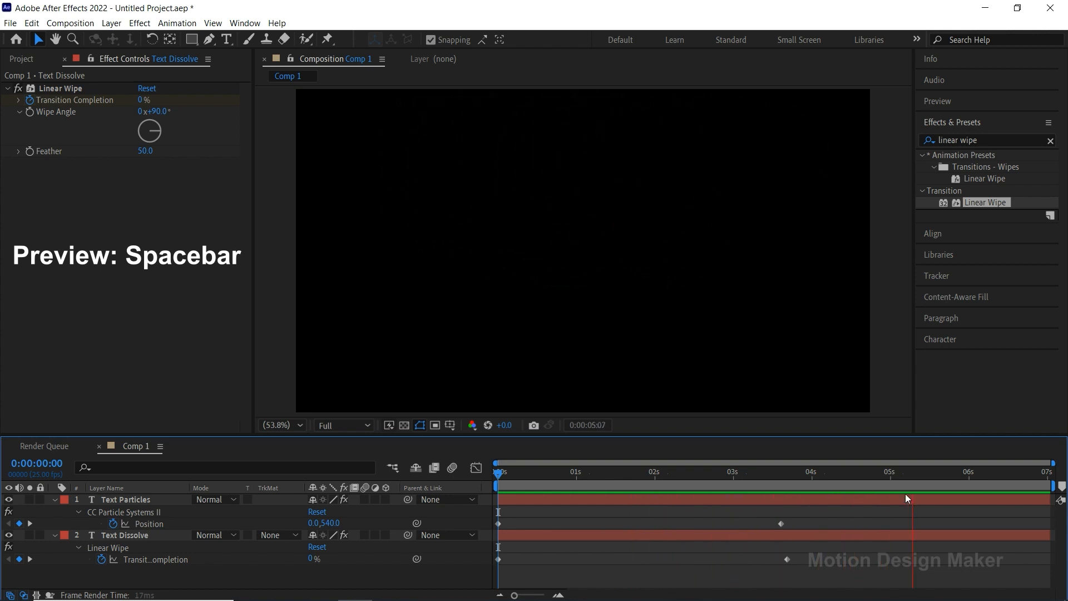
Step: End the work area at 0:00:05:08 and return the current time to the first frame
left_click(911, 473)
key("n")
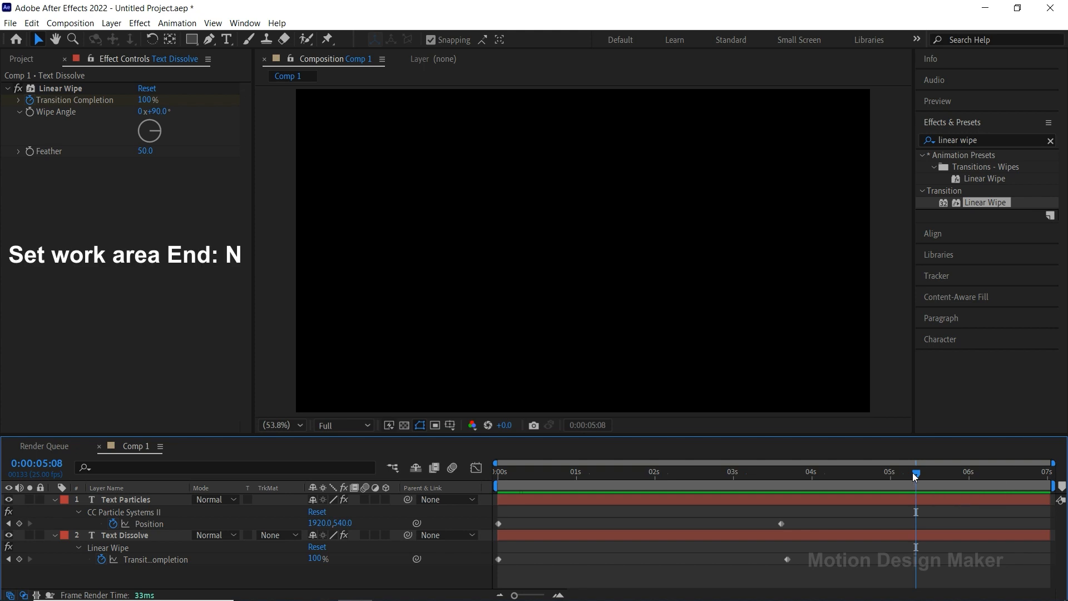
left_click_drag(907, 473, 506, 505)
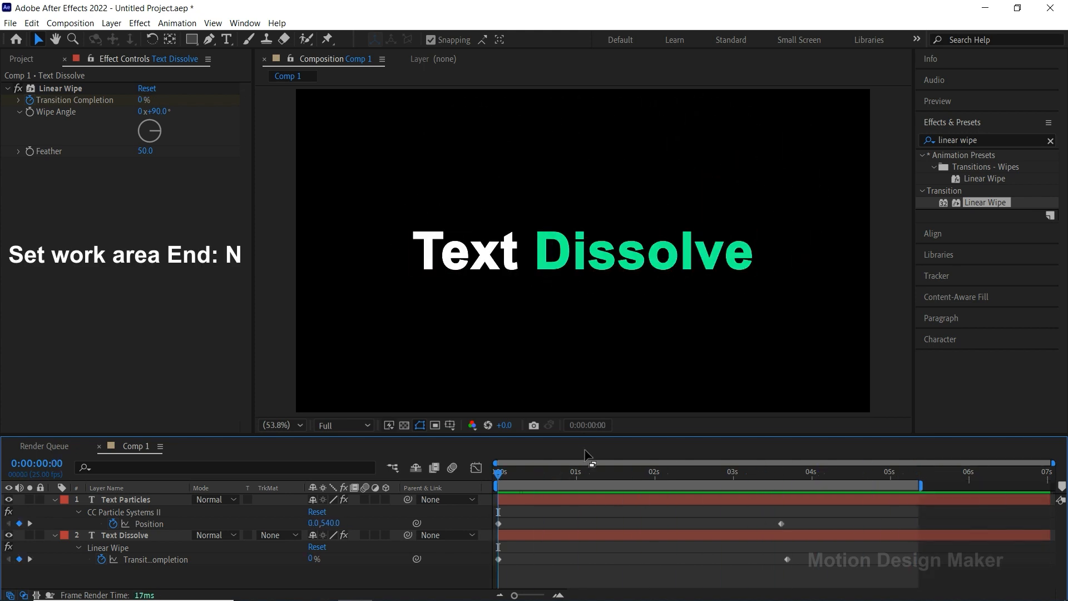
Step: Enlarge the composition viewer by shrinking the timeline's height and the effect controls' width
left_click_drag(592, 436, 569, 514)
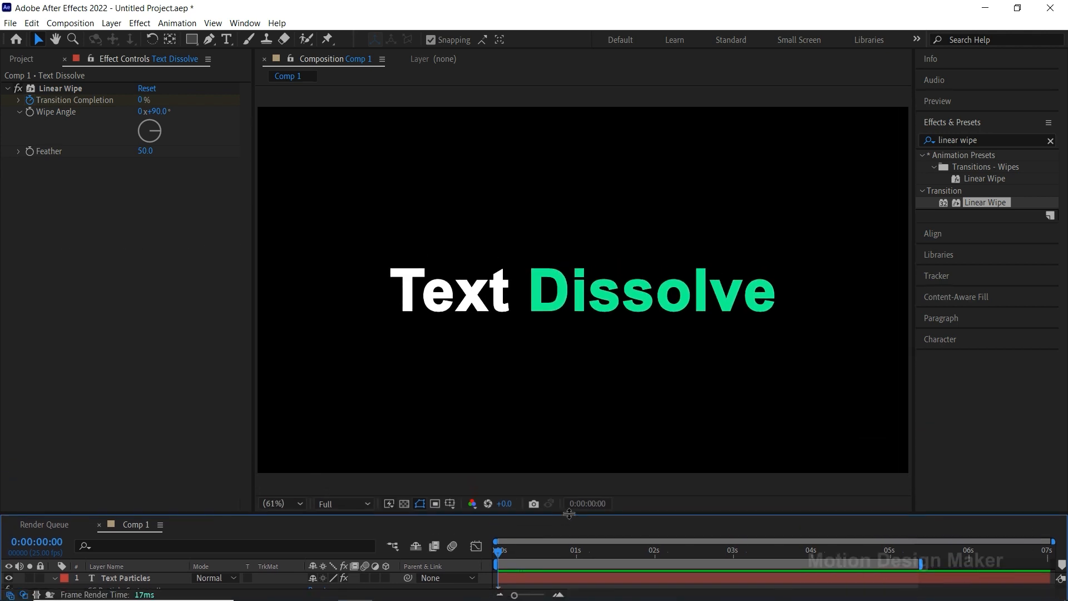
left_click_drag(254, 461, 181, 450)
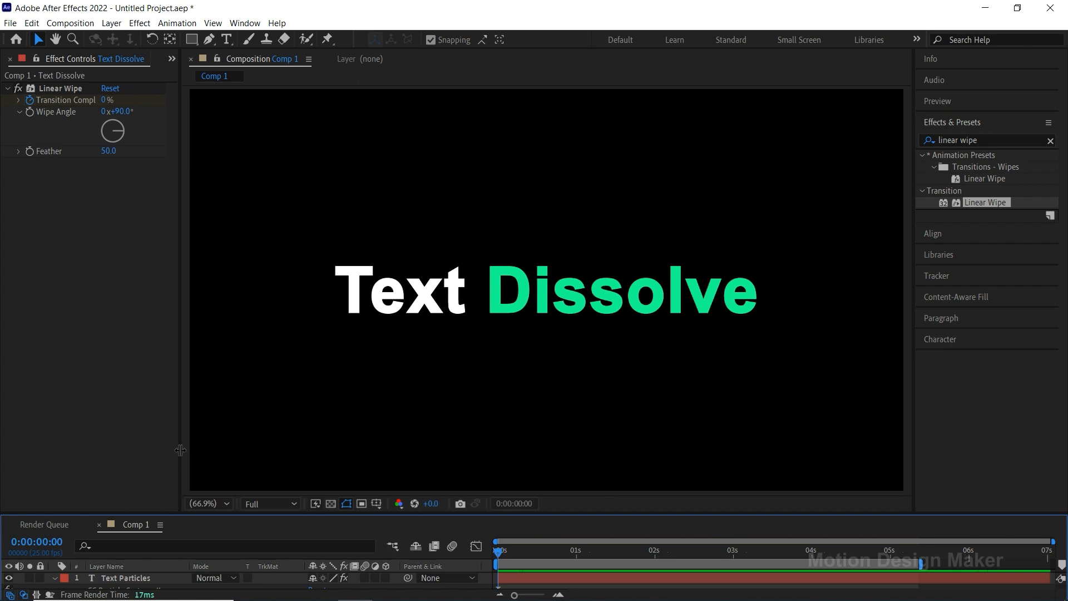
left_click_drag(494, 514, 487, 504)
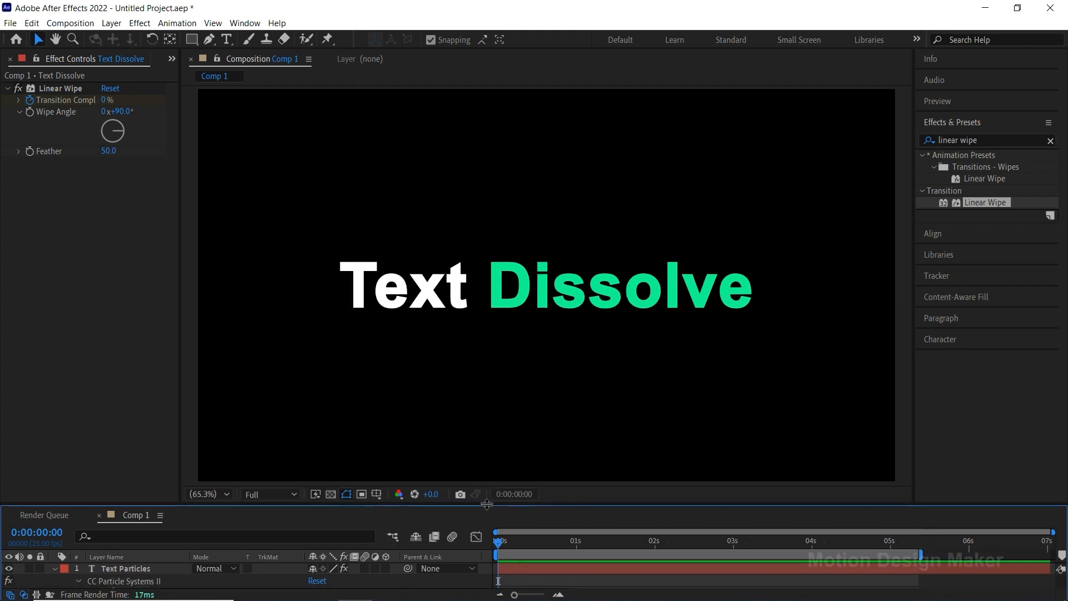